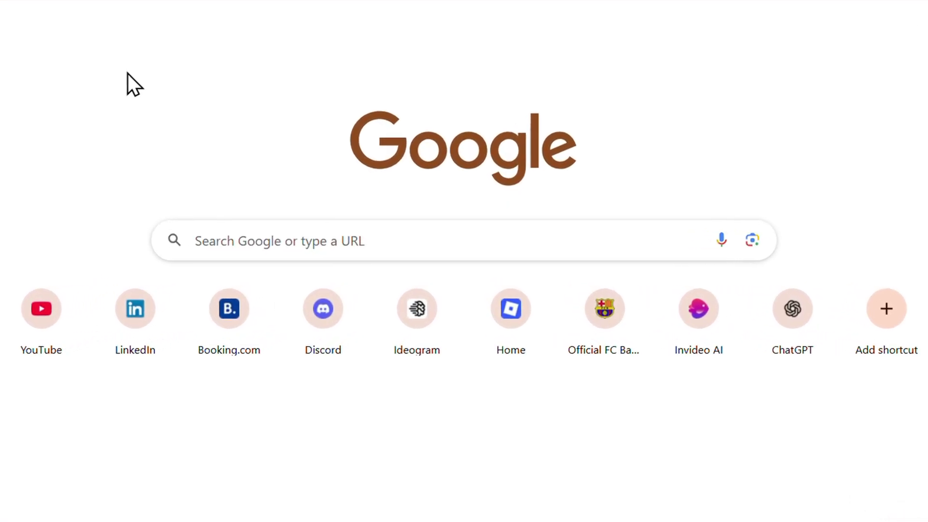
Step: Load claude.ai from Chrome's address bar
click(386, 35)
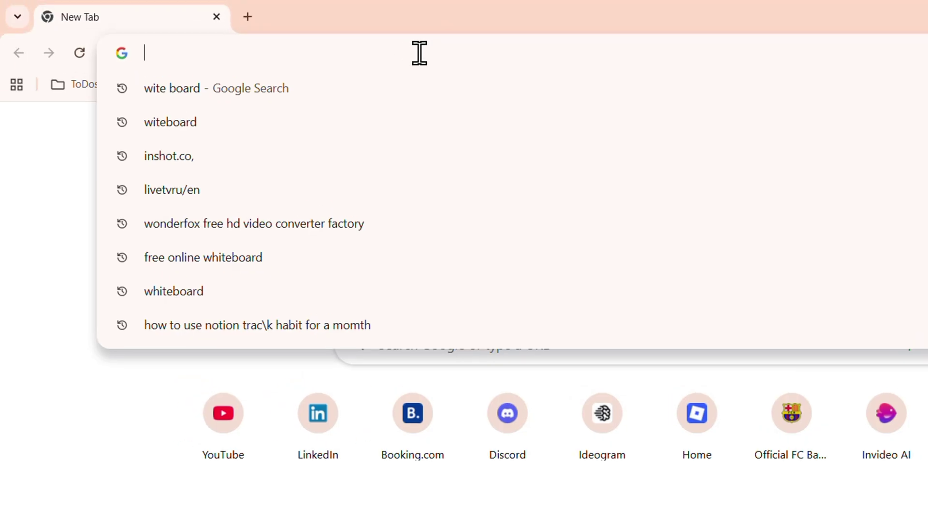
text(cla)
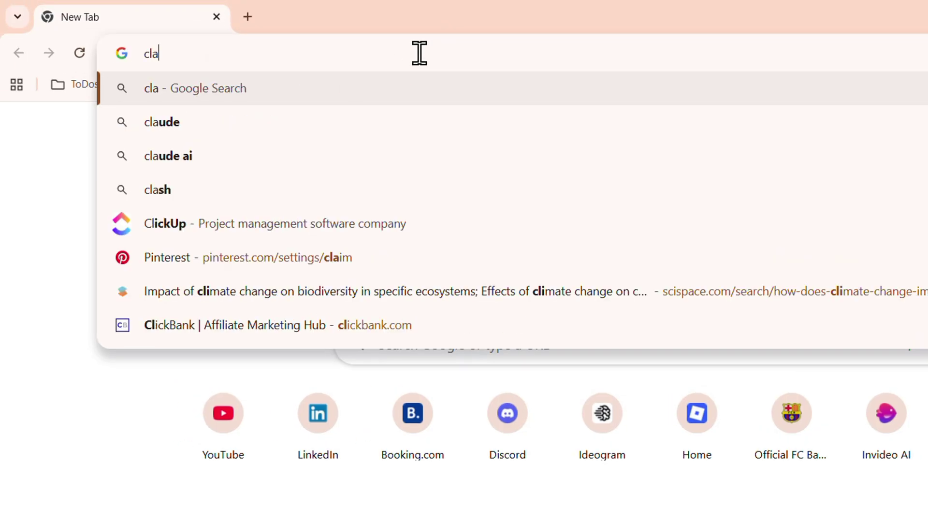
text(ude.ai)
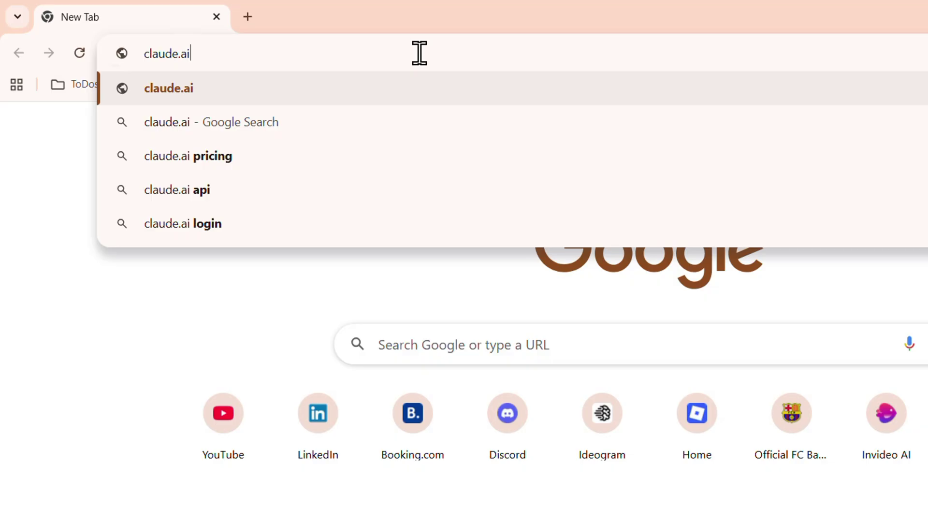
key(Return)
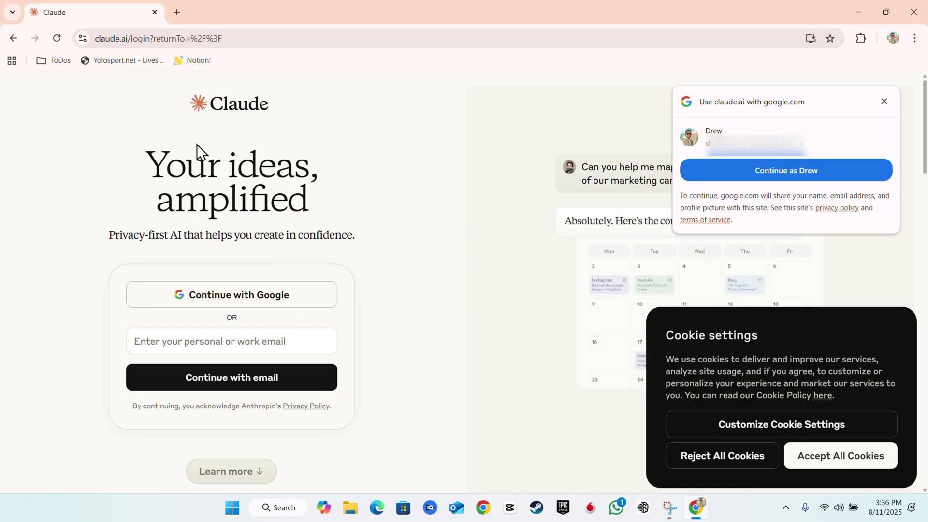
Step: Sign in to Claude with Google, approve account sharing with Anthropic, and accept all cookies
click(240, 306)
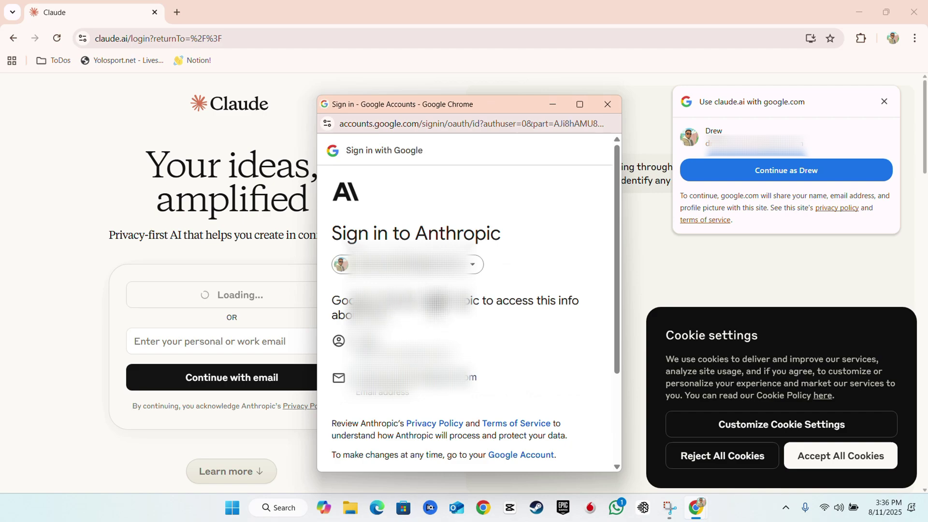
scroll(512, 359, down, 3)
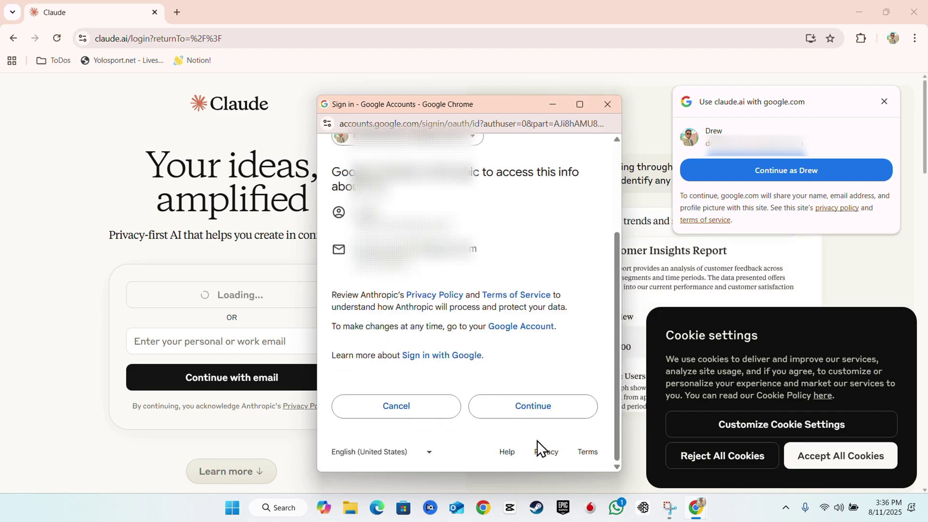
click(544, 415)
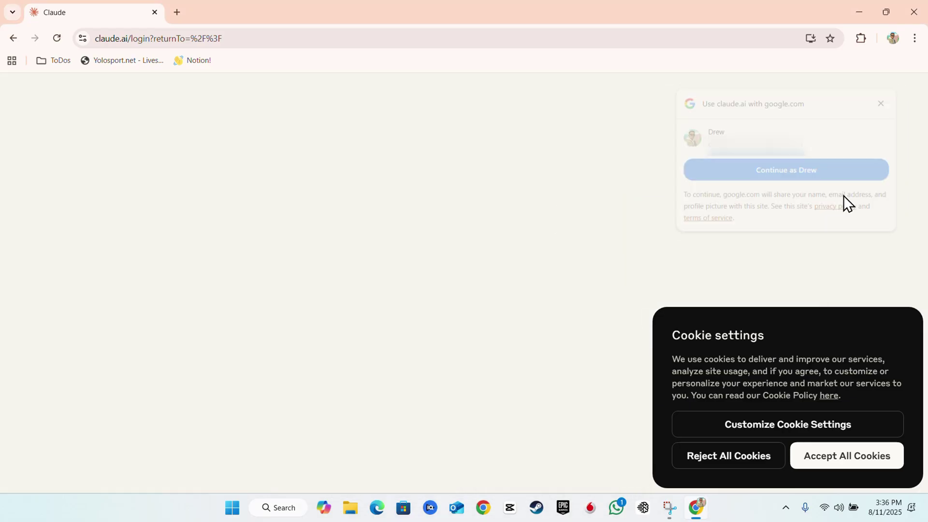
click(858, 455)
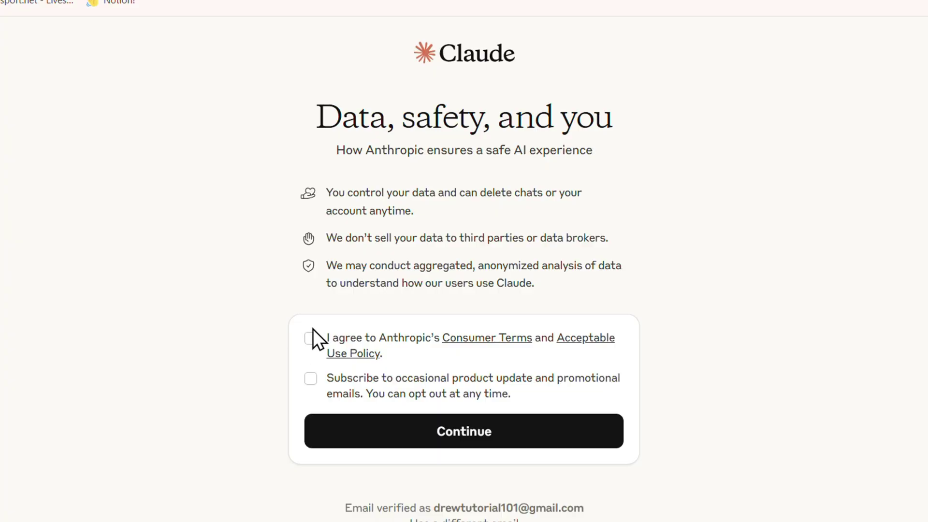
Step: Agree to the Consumer Terms and submit the birth date in DD/MM/YYYY format
click(312, 330)
click(523, 451)
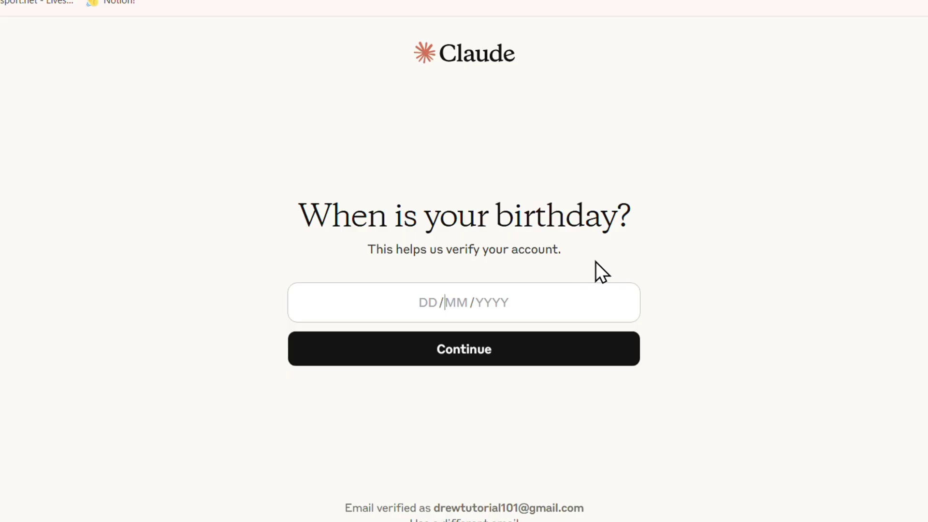
click(427, 302)
text(21121989)
click(498, 341)
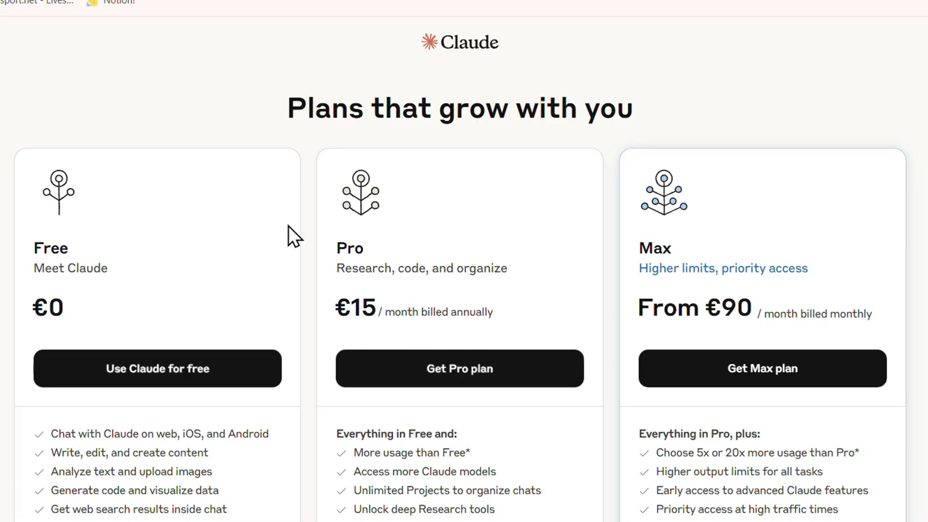
Step: Choose the free plan, acknowledge the introduction, and submit a display name
click(144, 376)
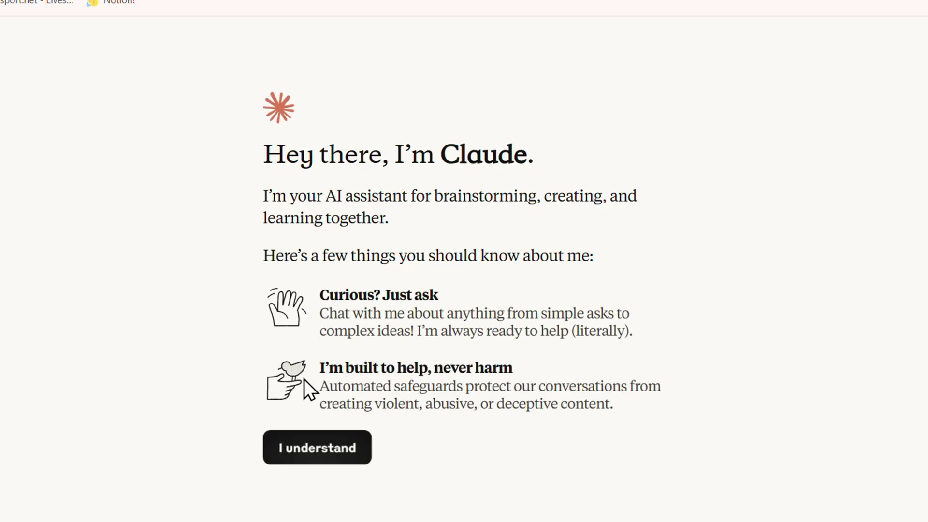
click(335, 454)
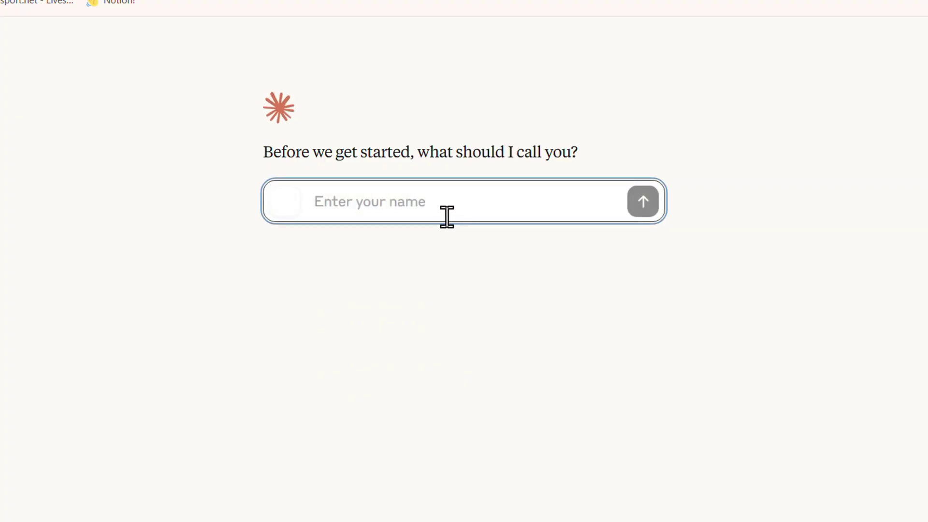
text(Andrew)
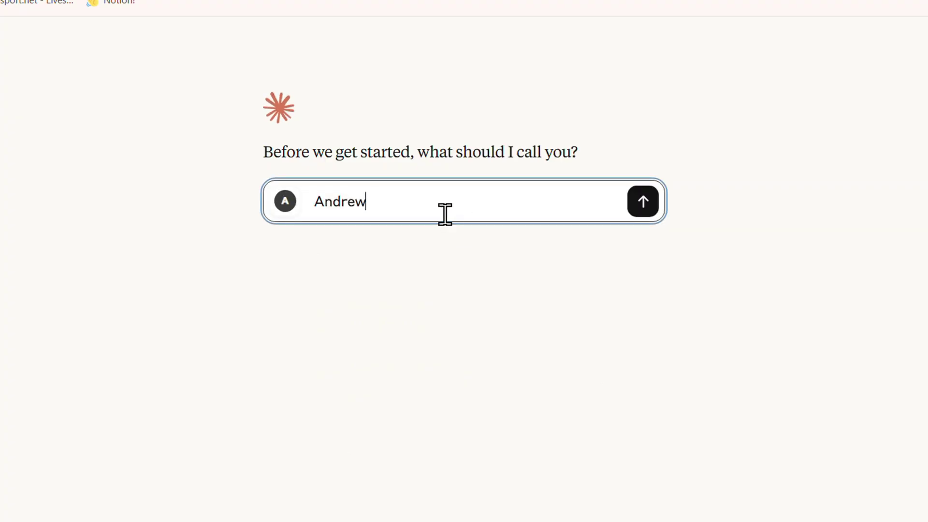
key(BackSpace)
text(Drew)
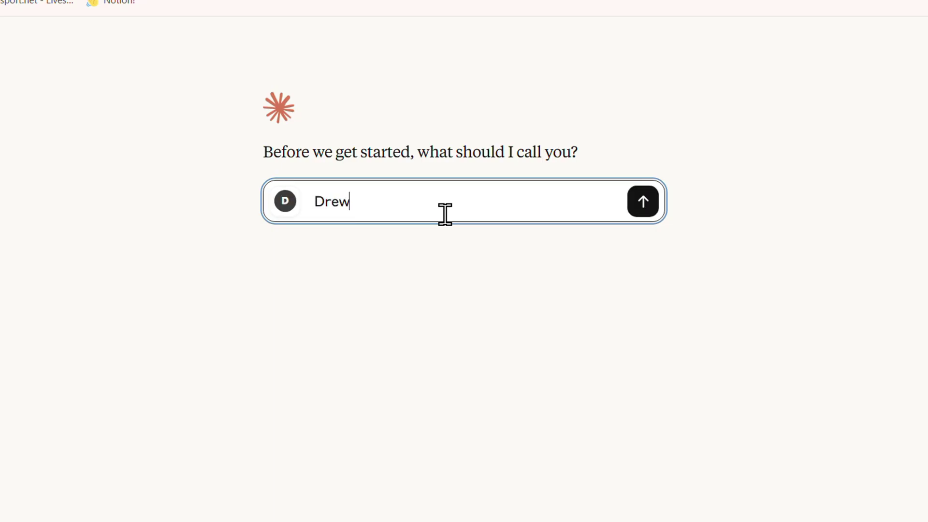
click(643, 207)
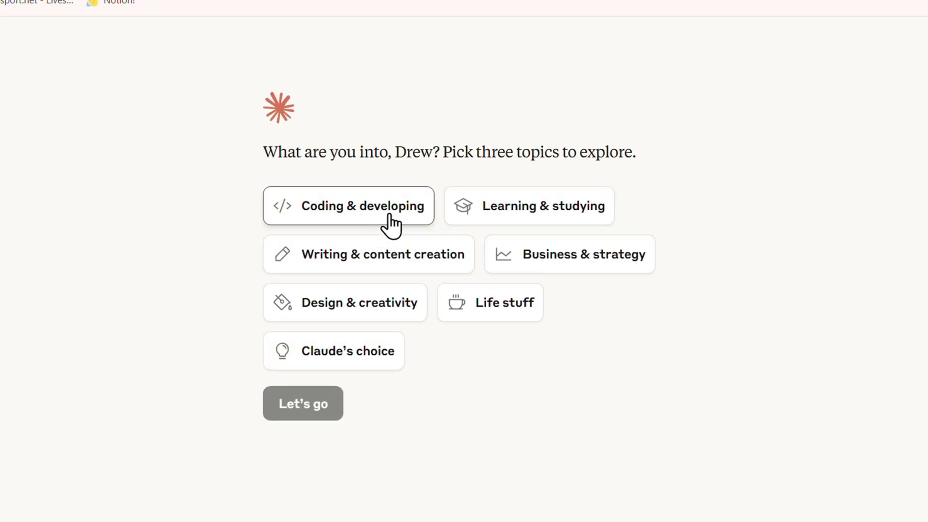
Step: Pick Coding & developing, Writing & content creation, and Learning & studying as topics
click(391, 215)
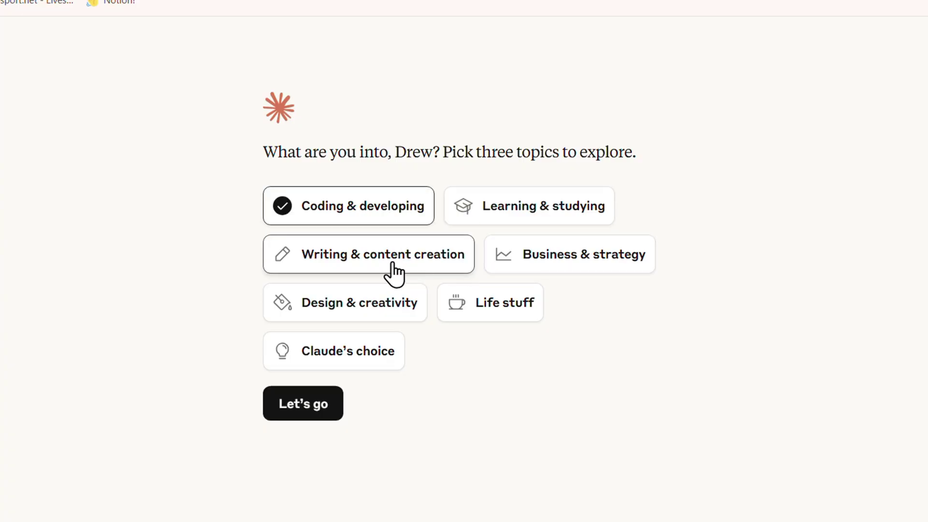
click(357, 259)
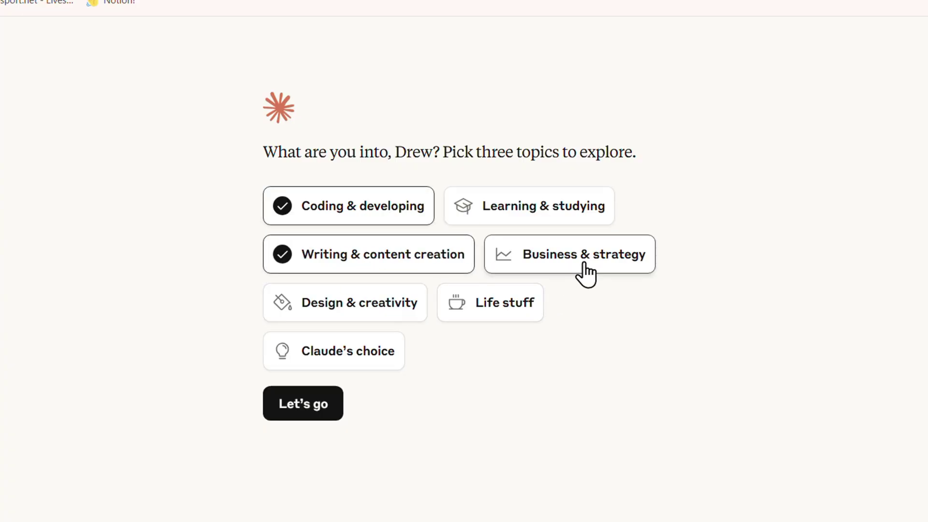
click(550, 212)
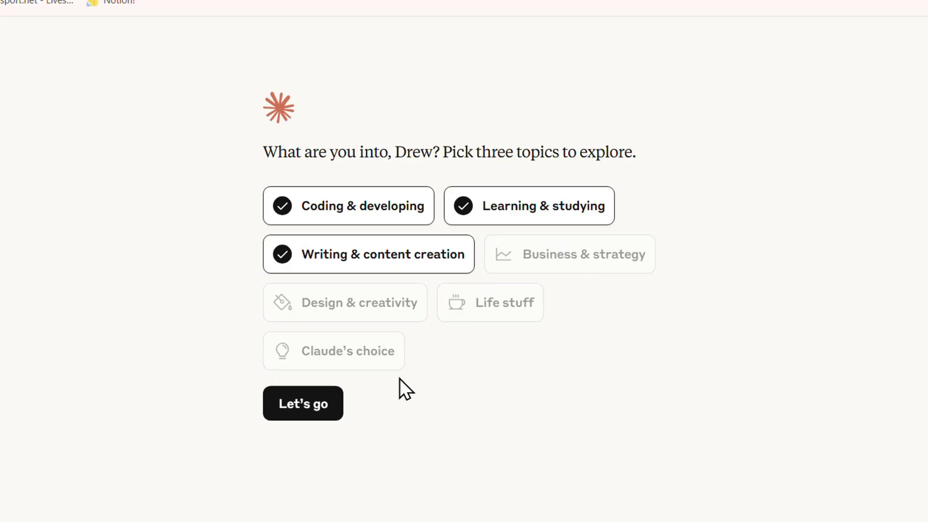
click(283, 414)
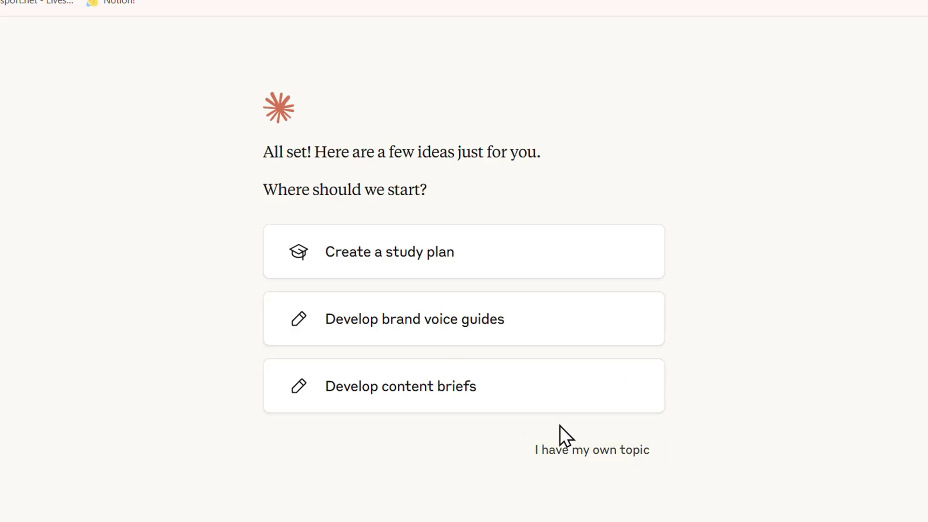
Step: Skip suggestions for your own topic, then view the model list, keeping Claude Sonnet 4
click(583, 455)
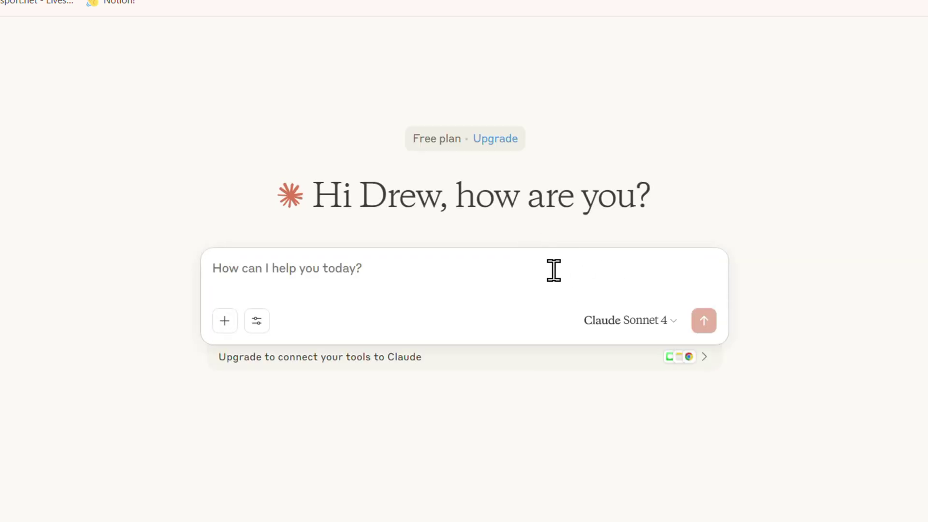
click(438, 267)
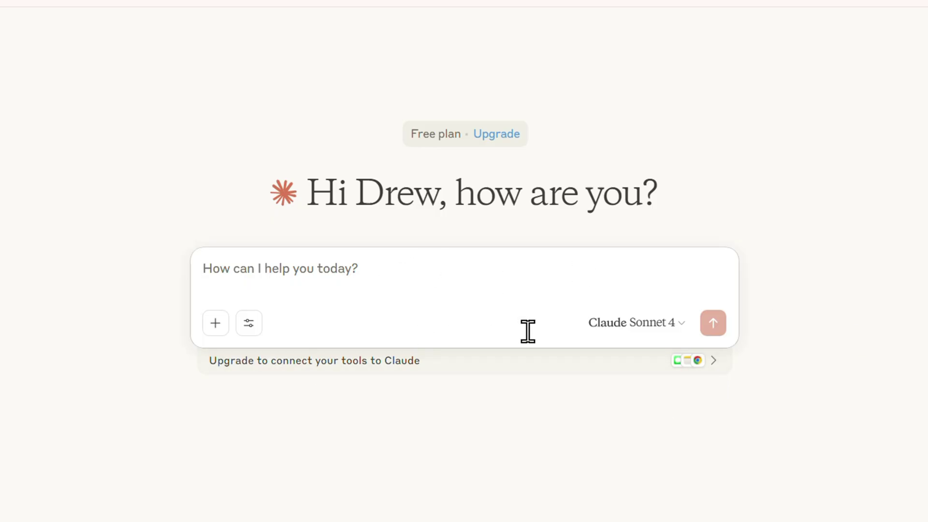
click(680, 325)
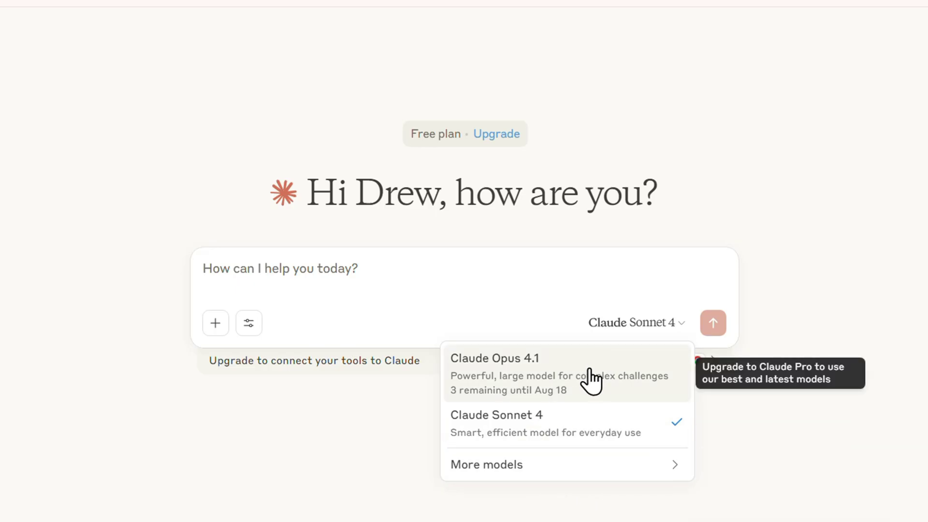
mouse_move(564, 466)
click(210, 429)
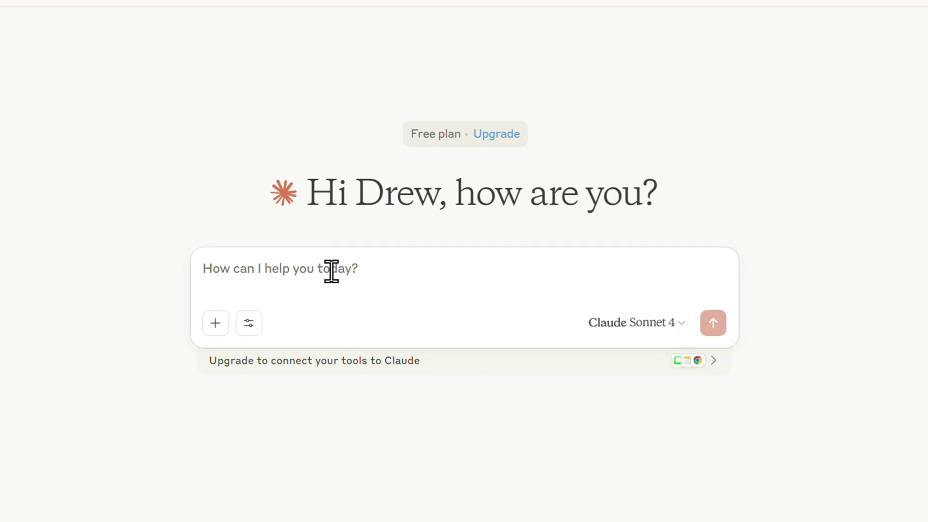
click(215, 323)
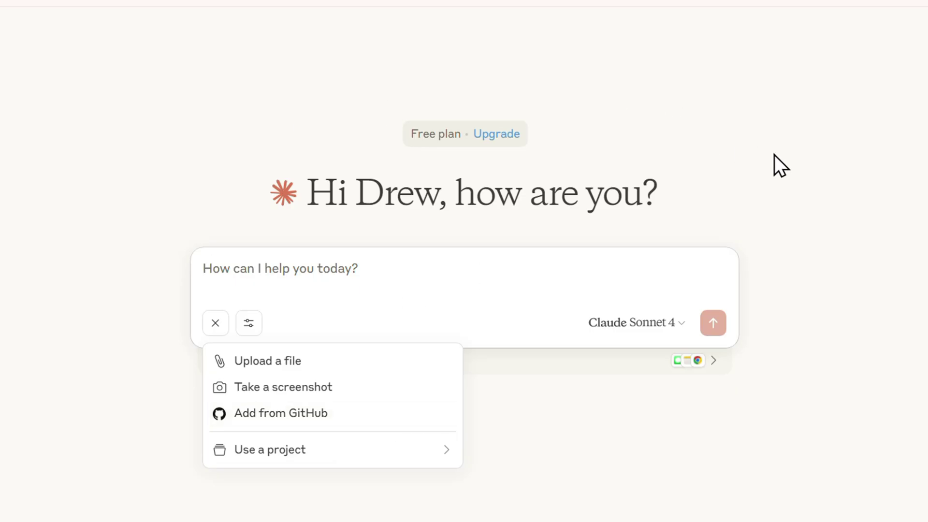
click(790, 160)
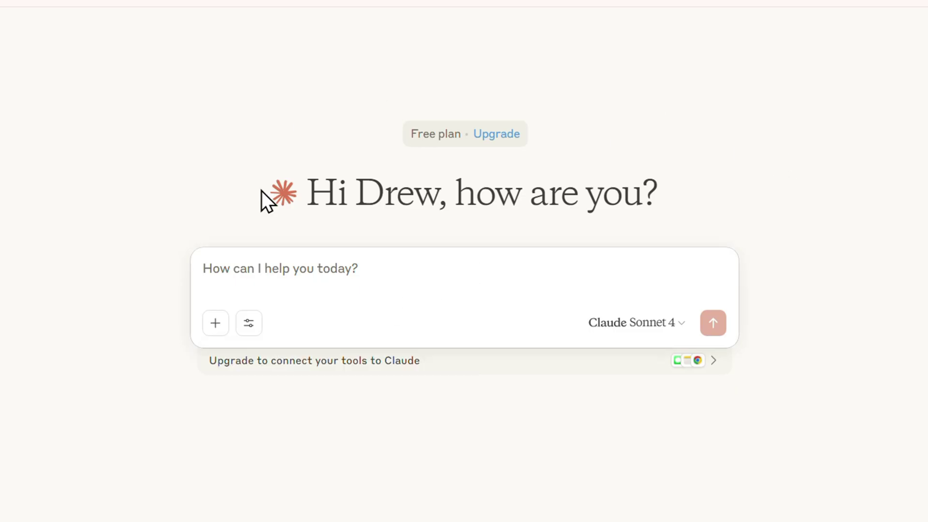
click(249, 324)
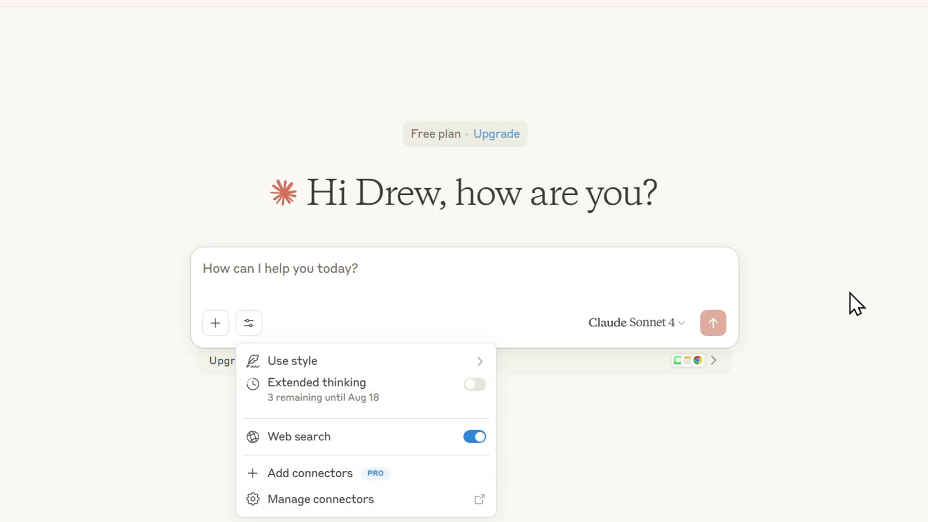
click(694, 438)
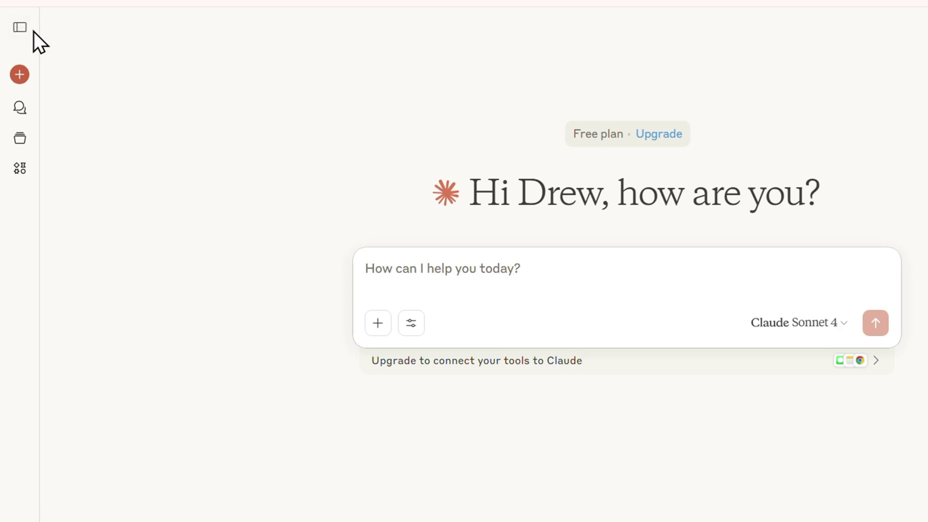
Step: Expand the sidebar, check the empty chat history, and return to a new chat
click(20, 28)
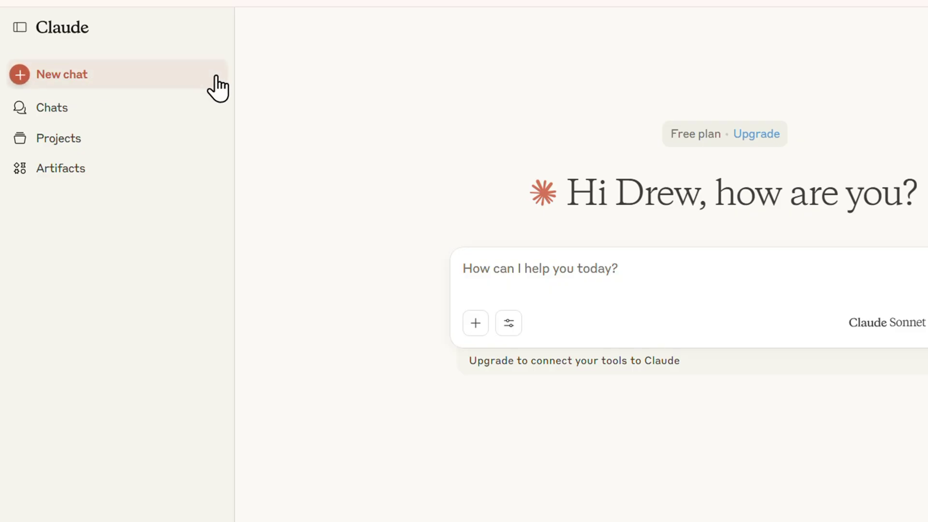
click(55, 112)
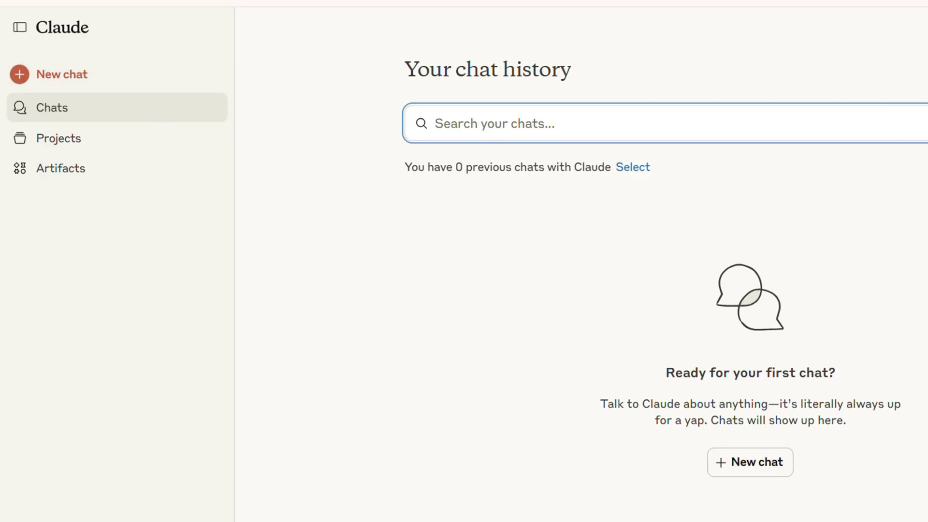
click(85, 77)
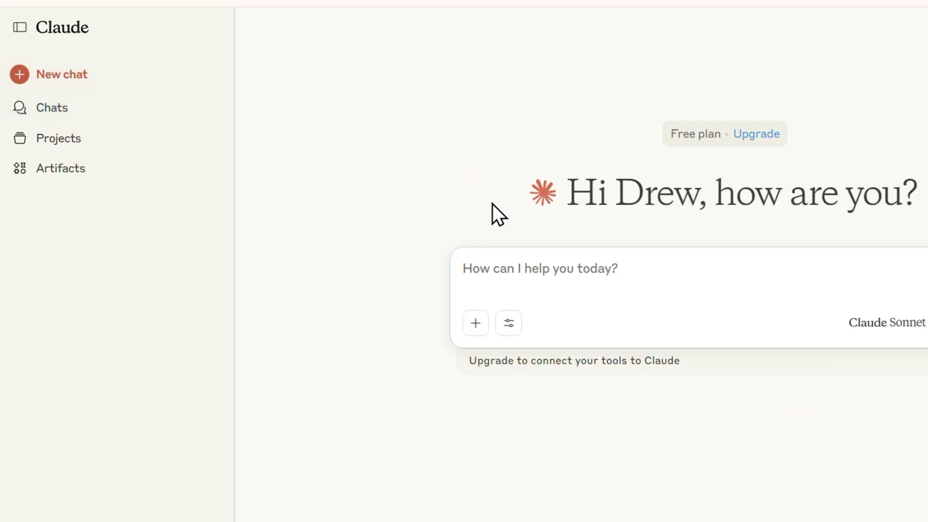
Step: Ask Claude 'what is claude', then select and deselect that chat in the history
text(what i)
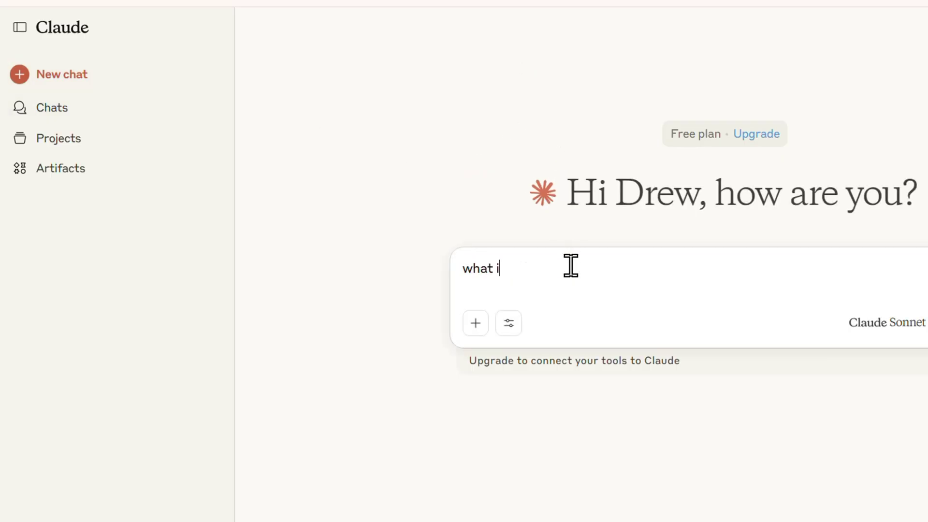
text(s )
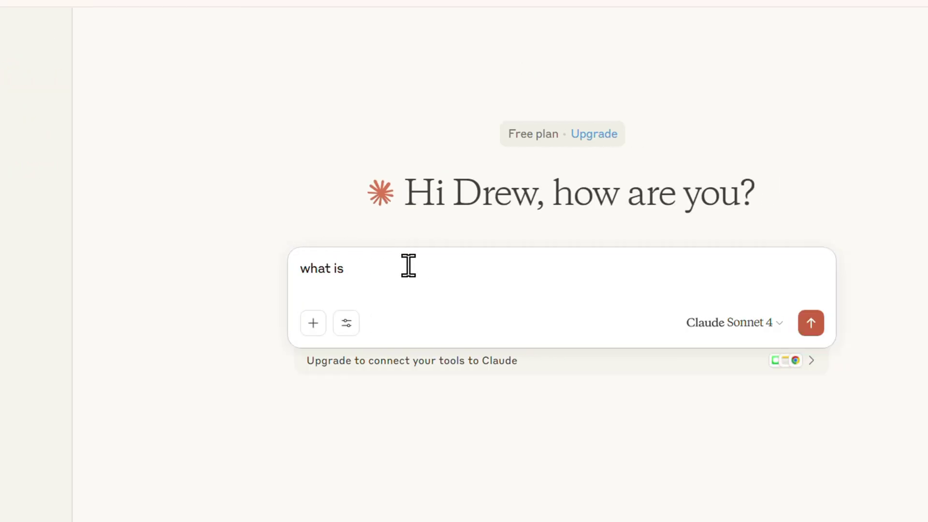
text(claude)
key(Return)
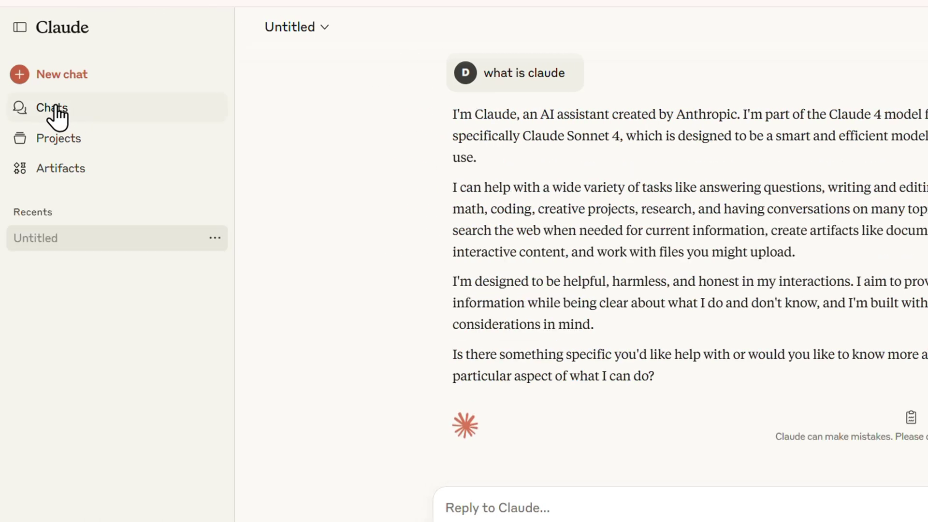
click(65, 110)
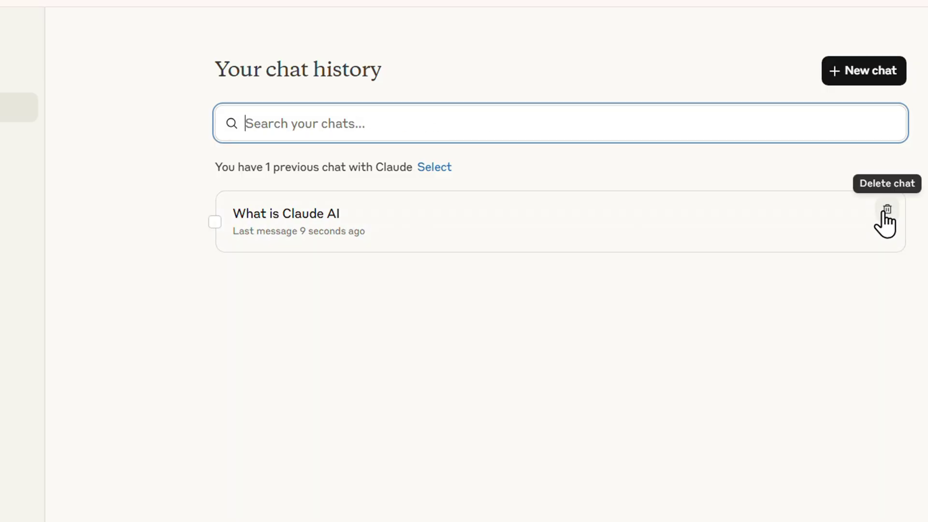
click(218, 223)
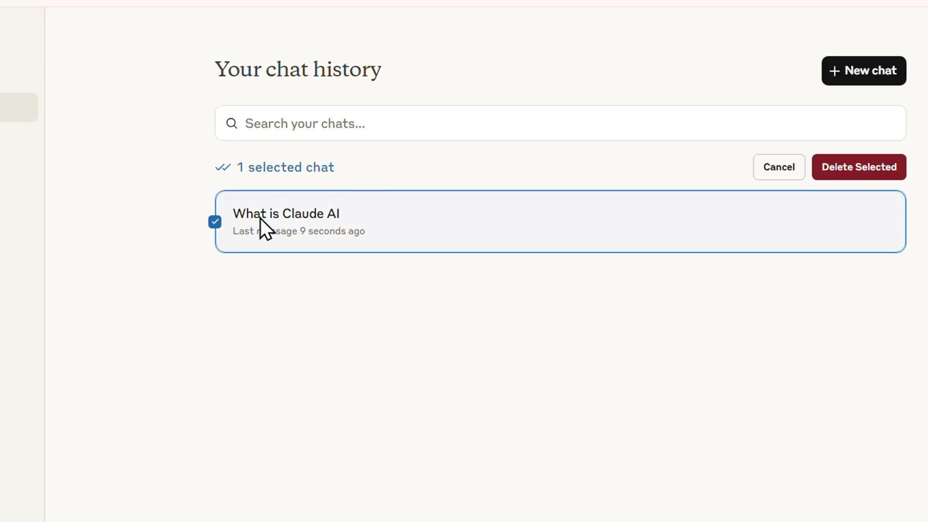
click(212, 223)
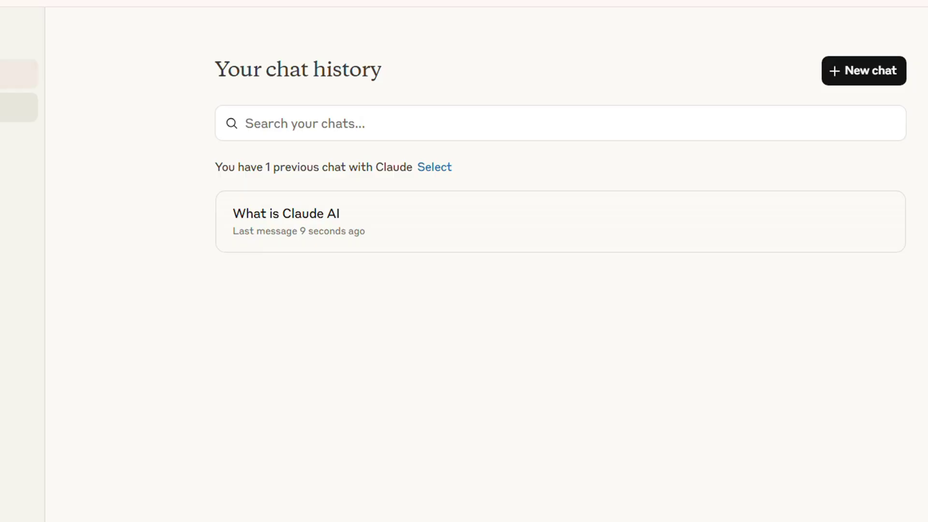
Step: Open the What is Claude AI chat and save a new title via the sidebar Rename
click(48, 238)
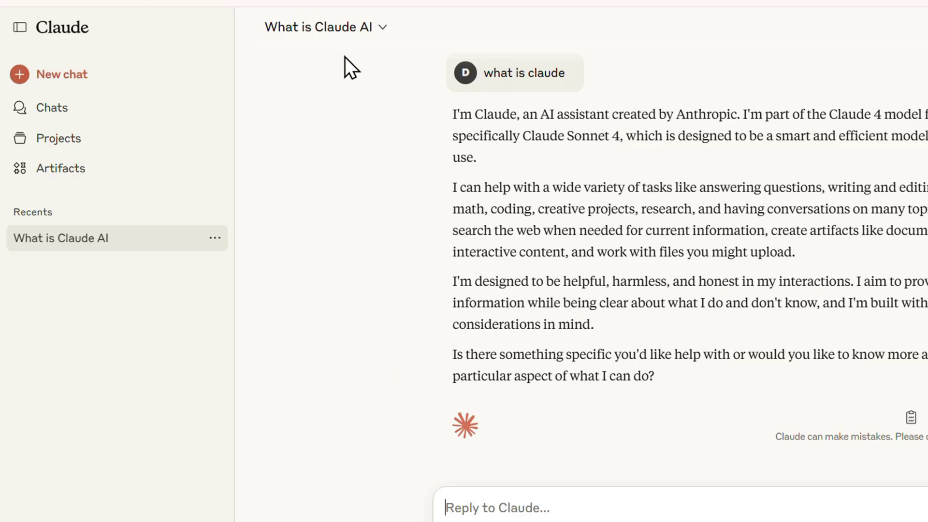
click(378, 29)
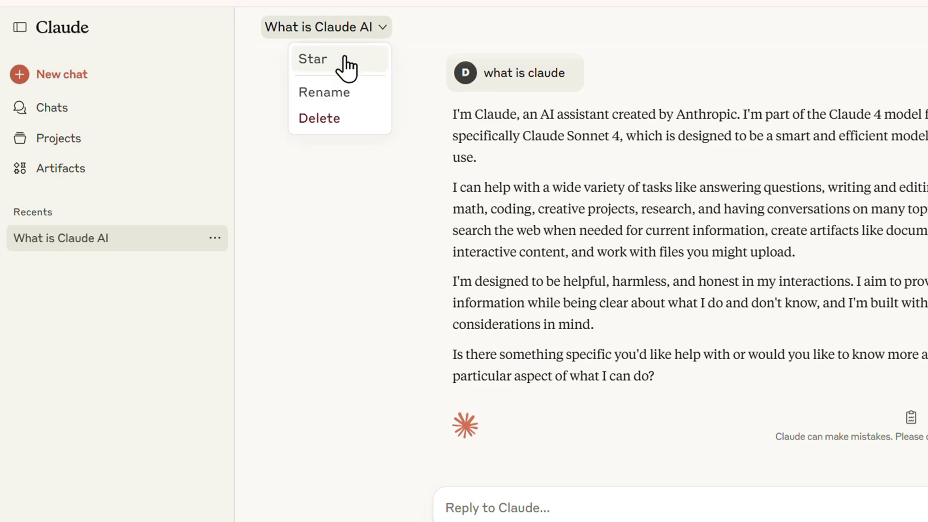
click(332, 92)
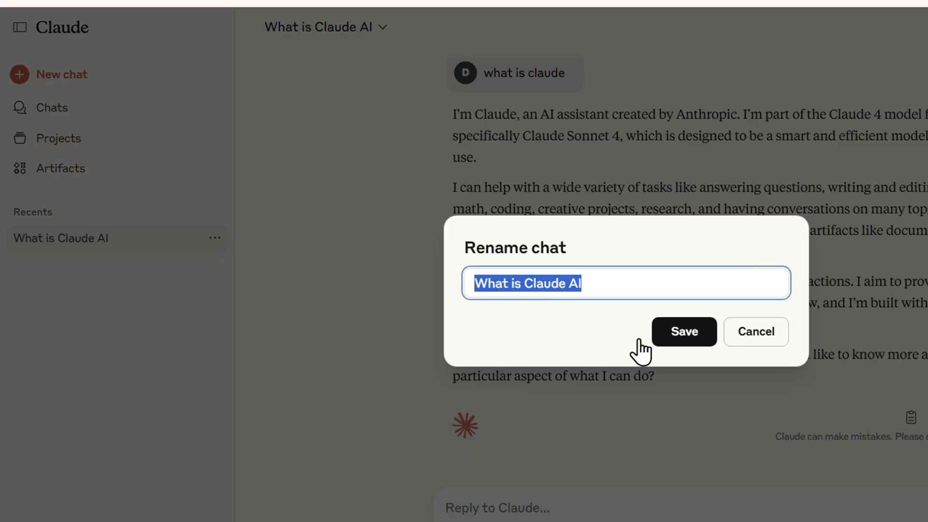
click(766, 340)
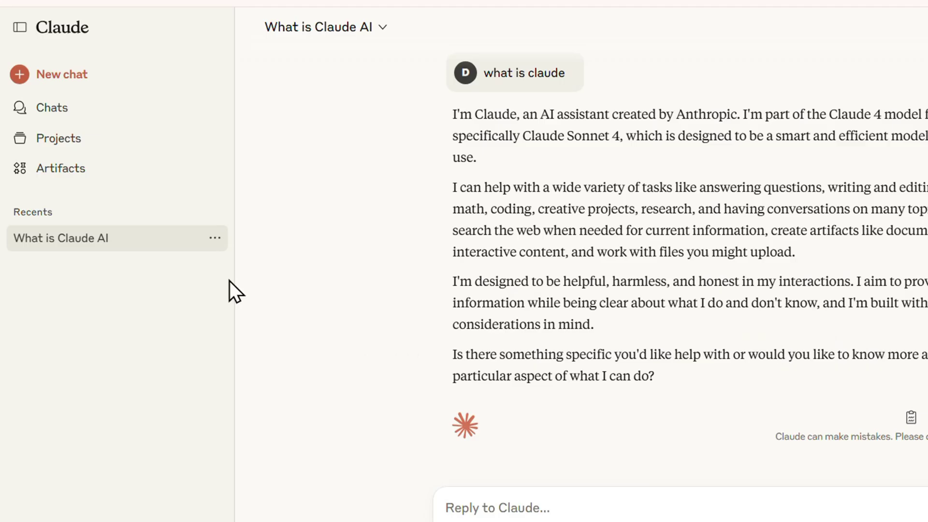
click(214, 239)
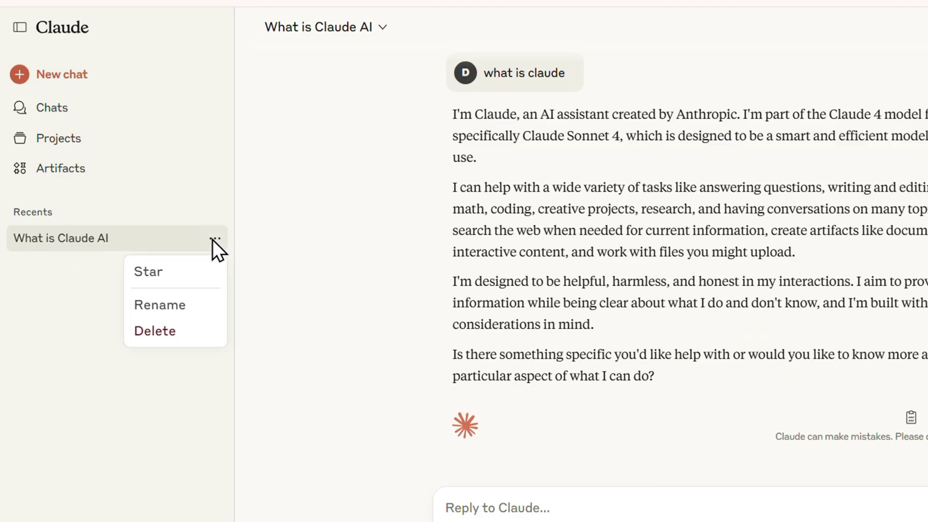
click(167, 306)
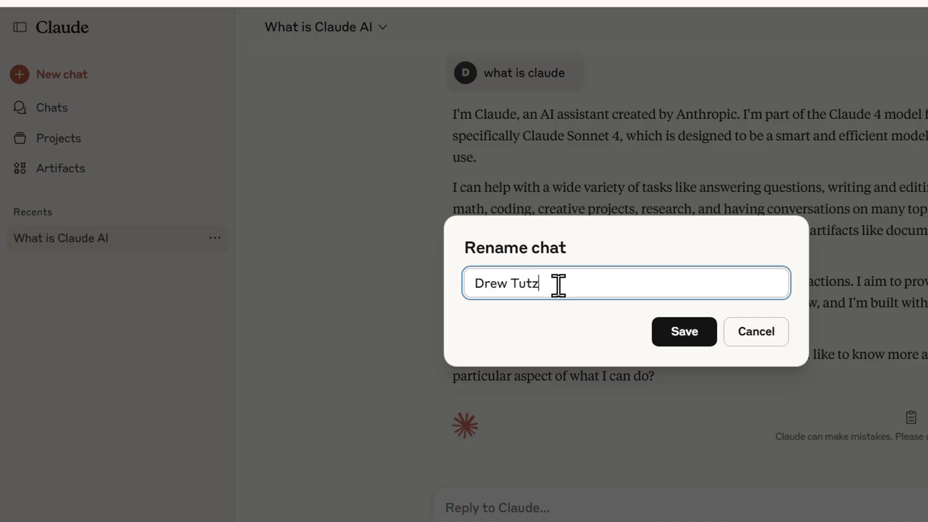
click(659, 339)
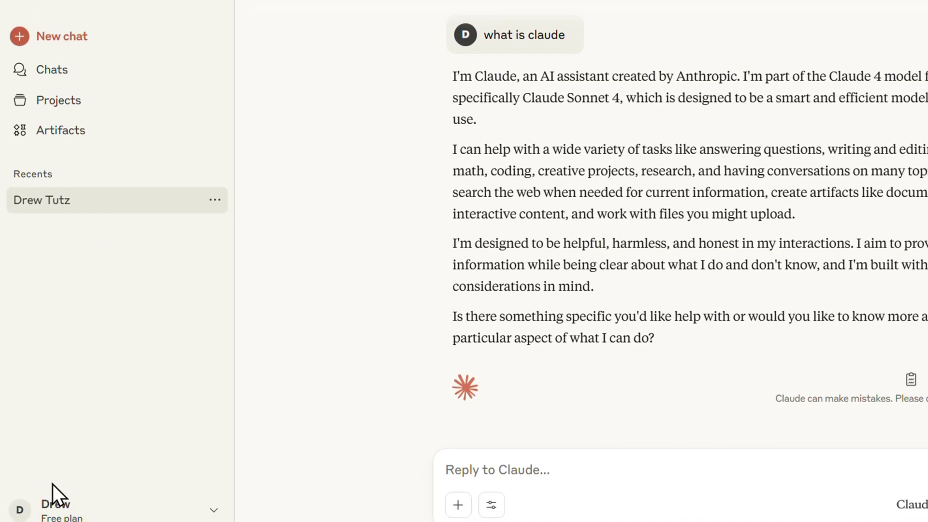
Step: Browse the account menu, view the upgrade plans, then list the Language choices
click(57, 501)
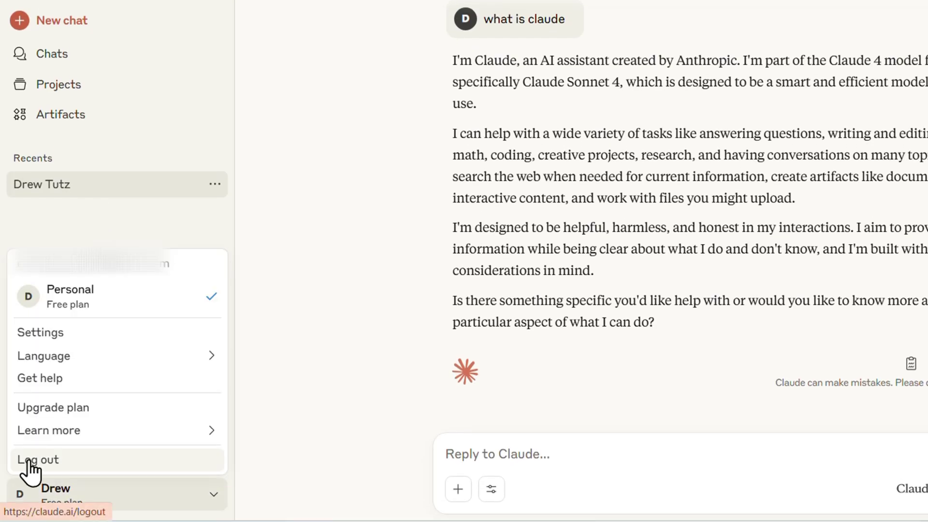
mouse_move(33, 435)
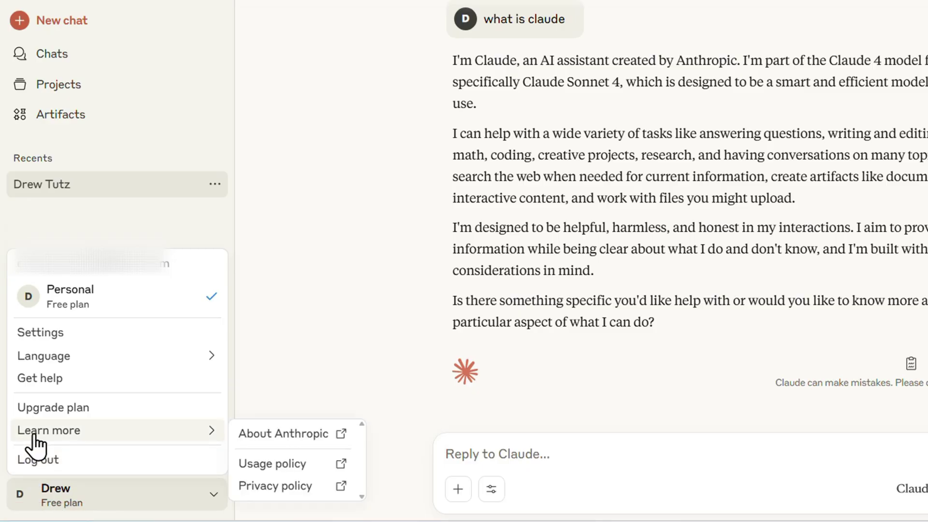
click(97, 418)
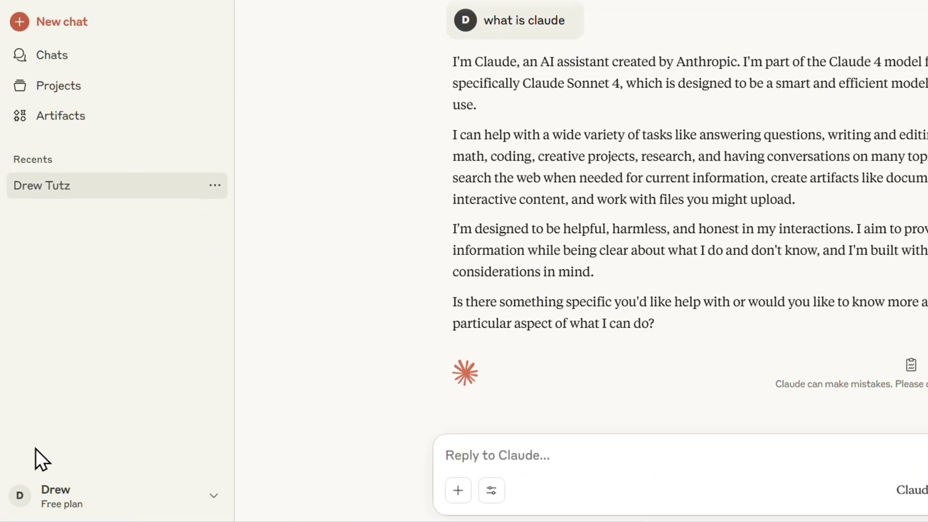
click(65, 497)
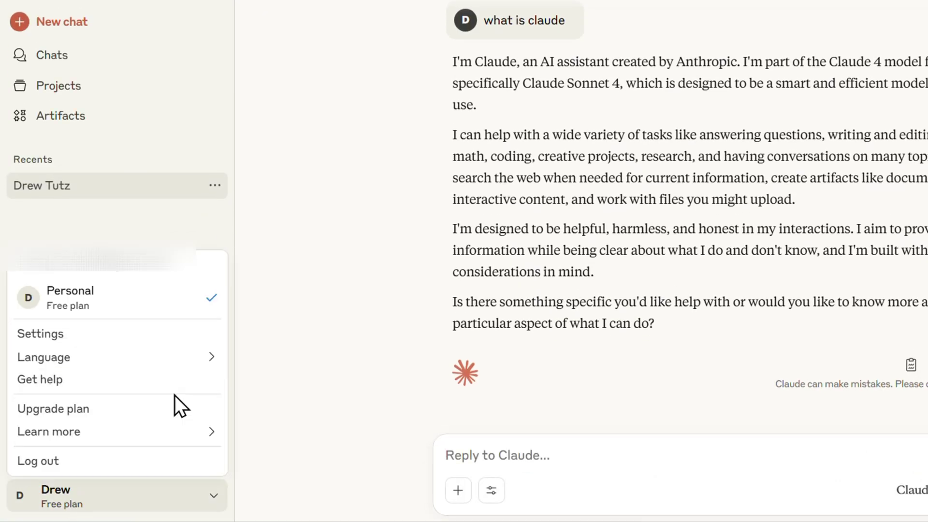
mouse_move(152, 362)
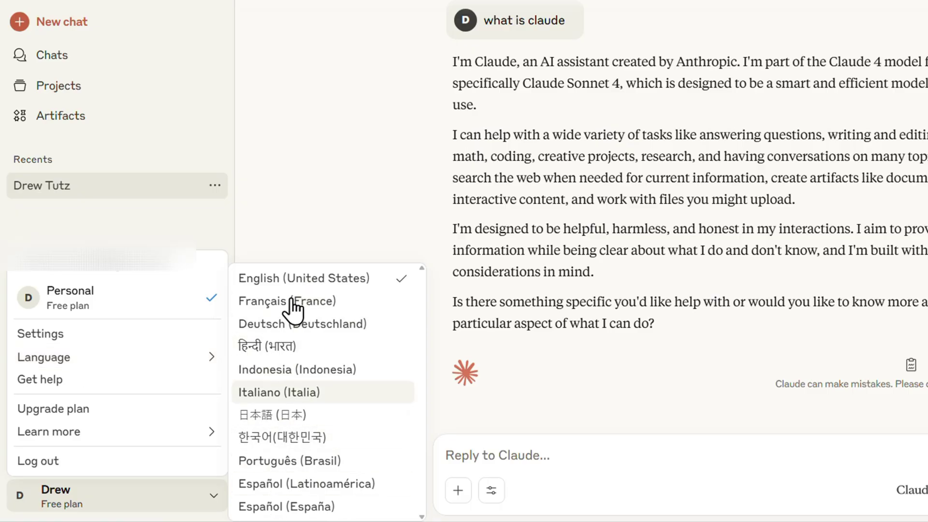
Step: Pick the beige dot-grid profile avatar in Settings, then move to Appearance
click(59, 338)
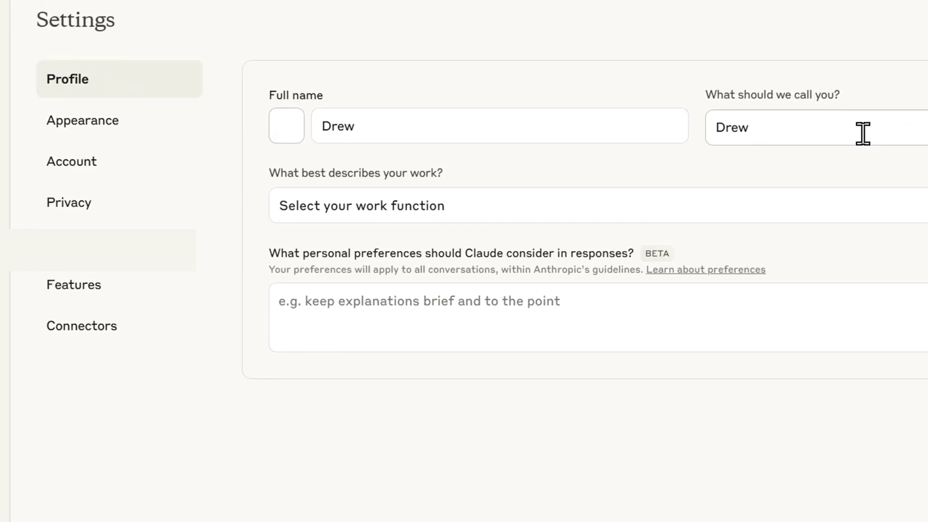
click(750, 137)
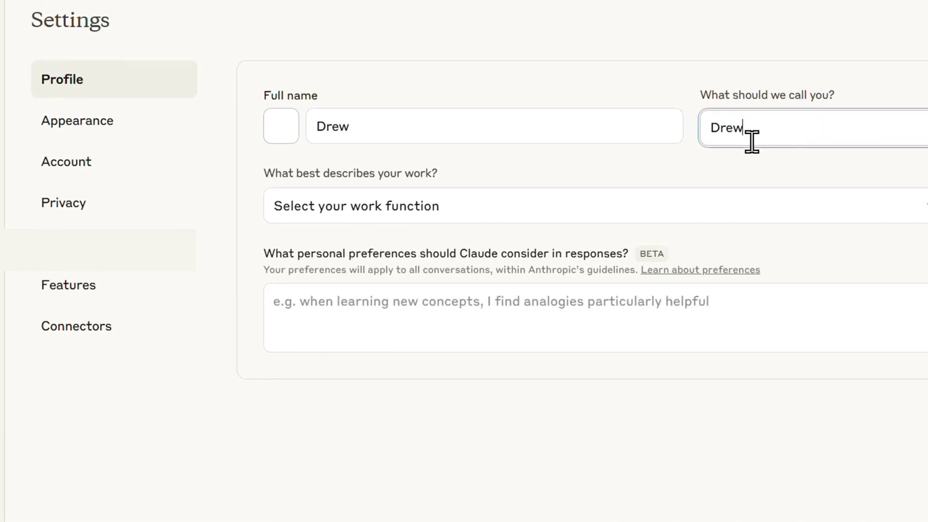
click(276, 129)
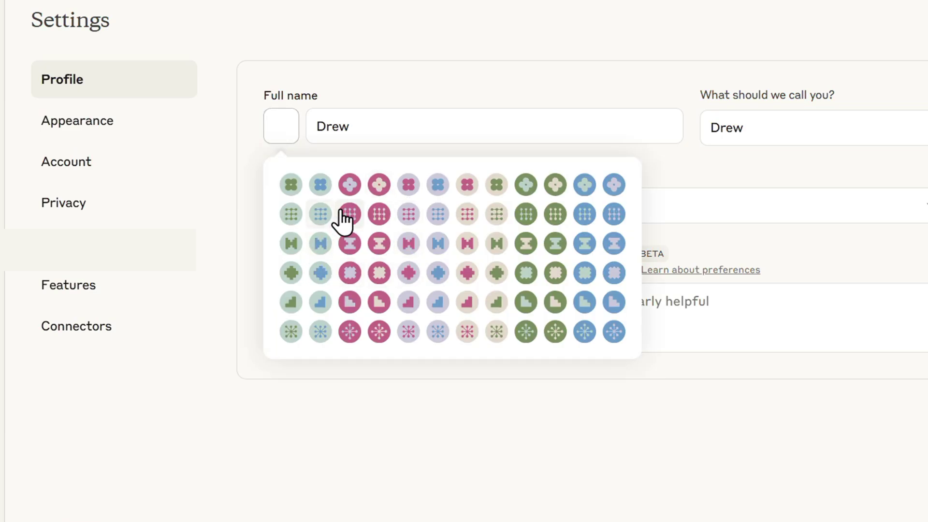
click(500, 215)
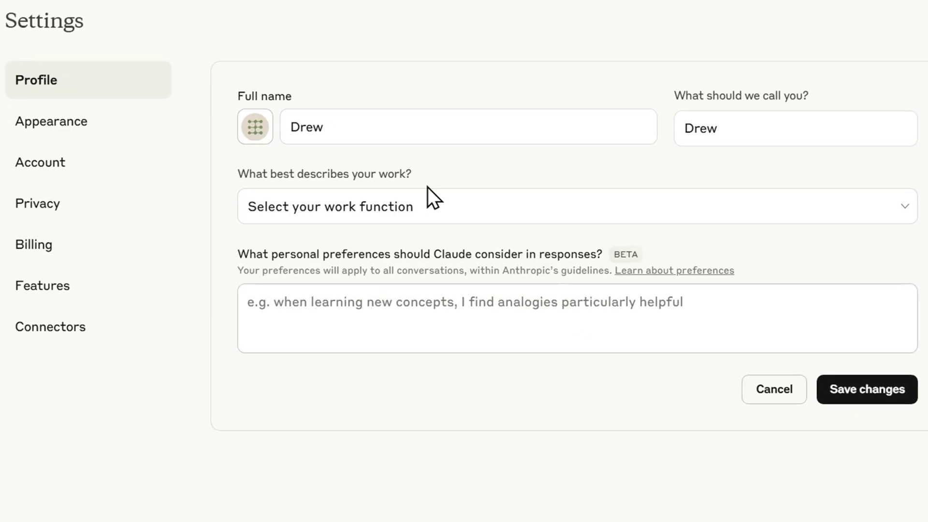
click(75, 123)
Step: Try dark mode, return to light mode, and set the chat font to Match system after trying the other fonts
click(821, 201)
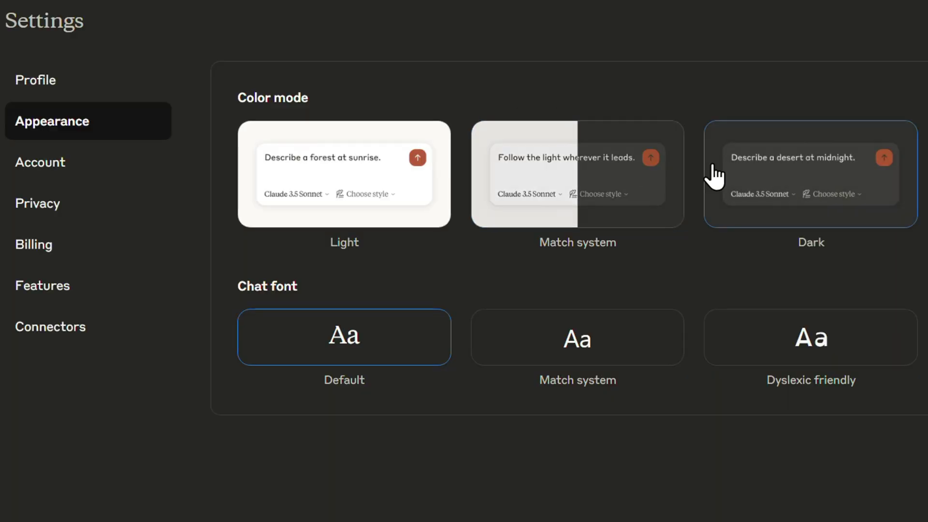
click(372, 196)
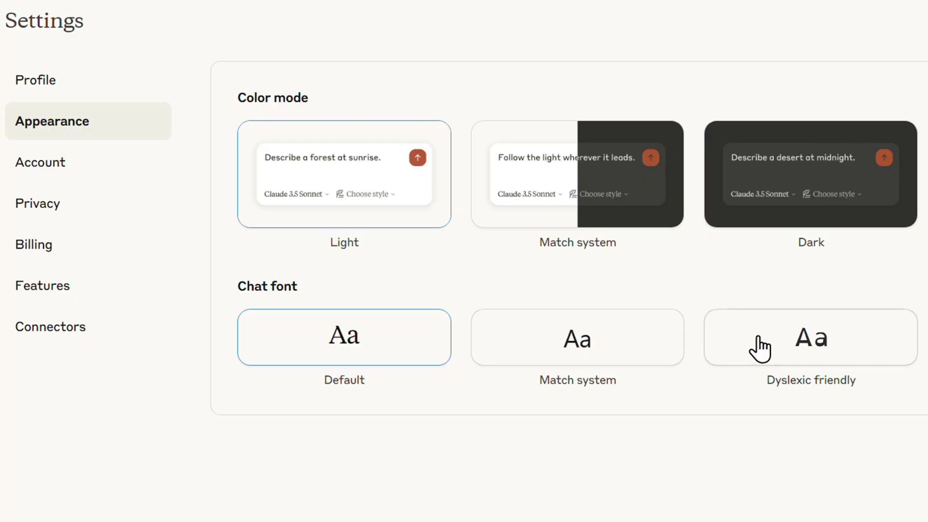
click(842, 355)
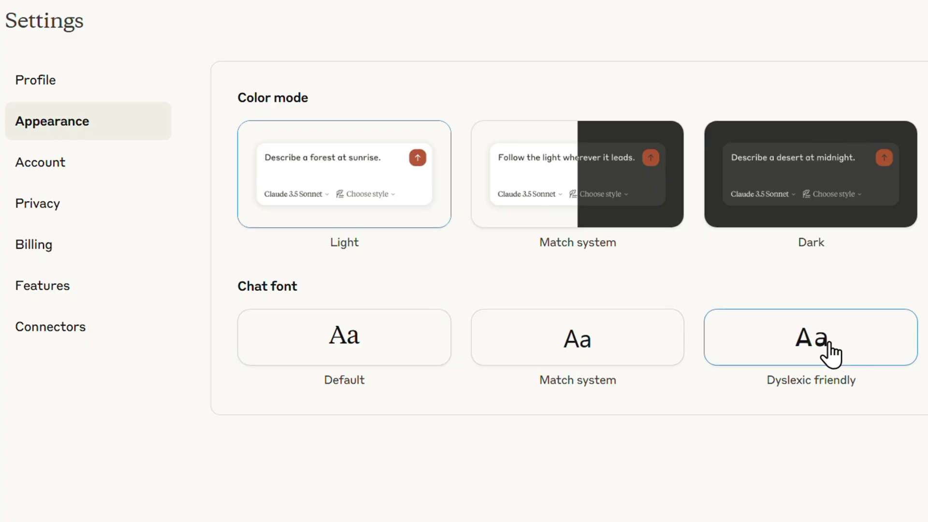
click(537, 336)
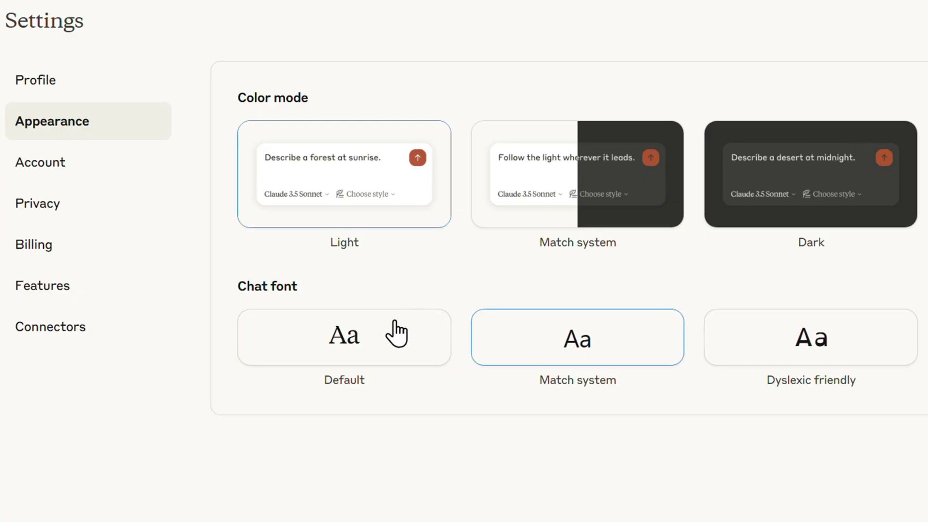
click(366, 333)
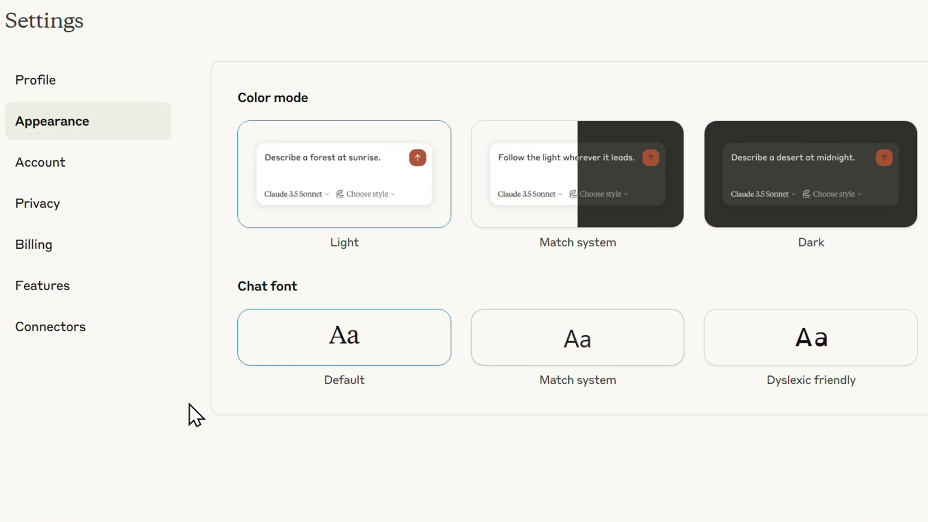
click(563, 360)
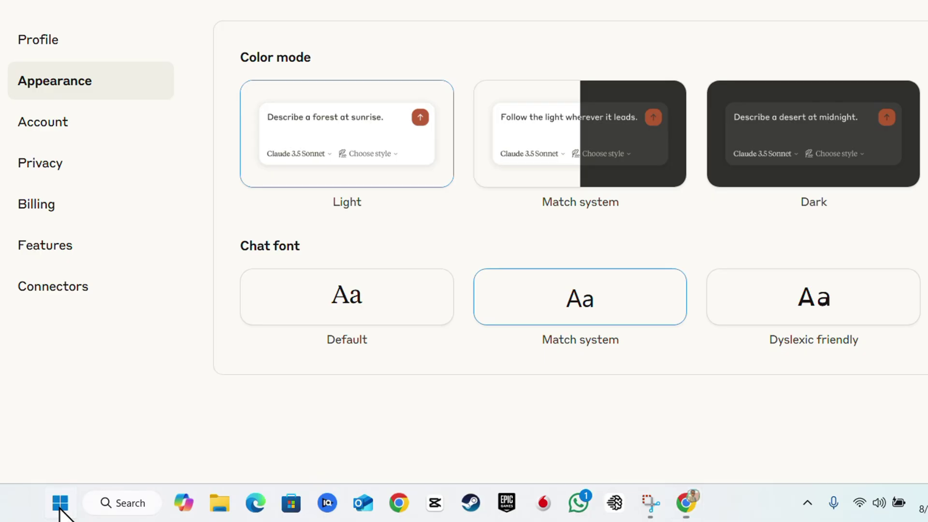
click(59, 505)
text(font)
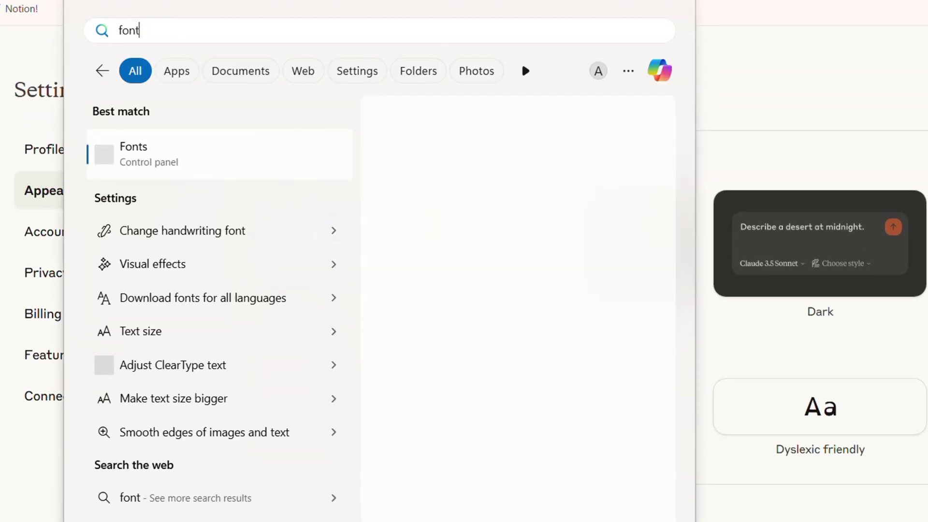
text(s)
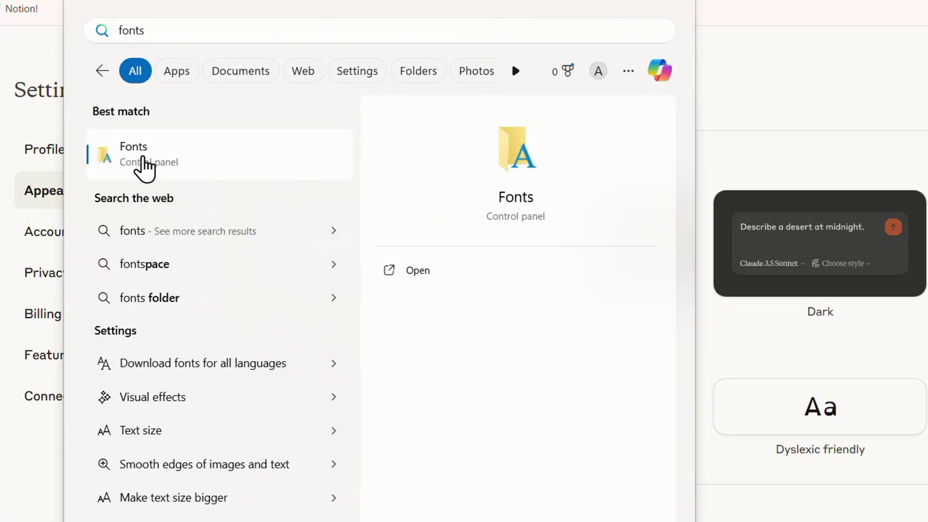
click(140, 167)
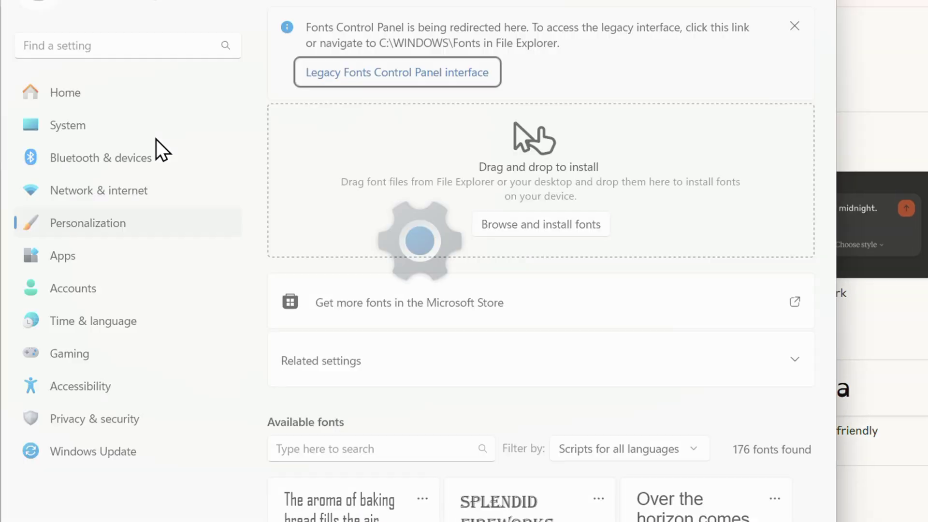
scroll(541, 307, down, 20)
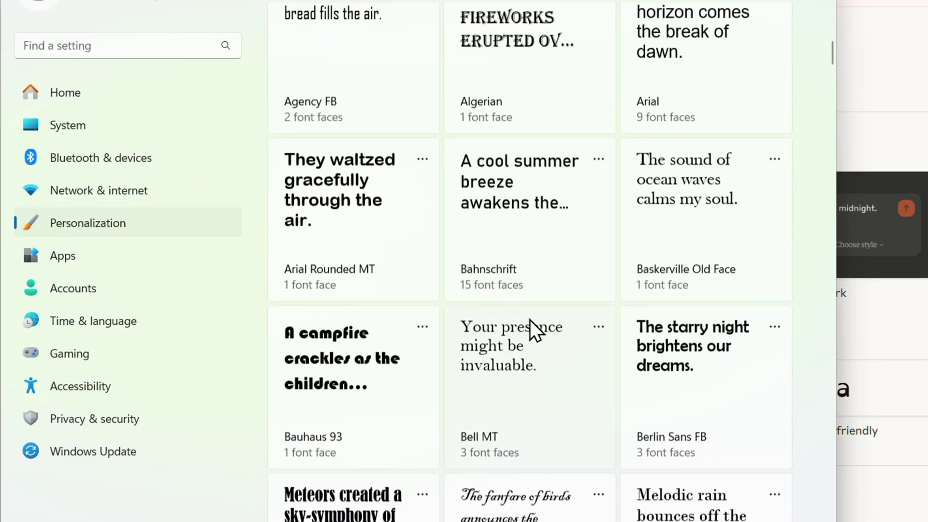
scroll(513, 357, down, 5)
scroll(557, 410, up, 20)
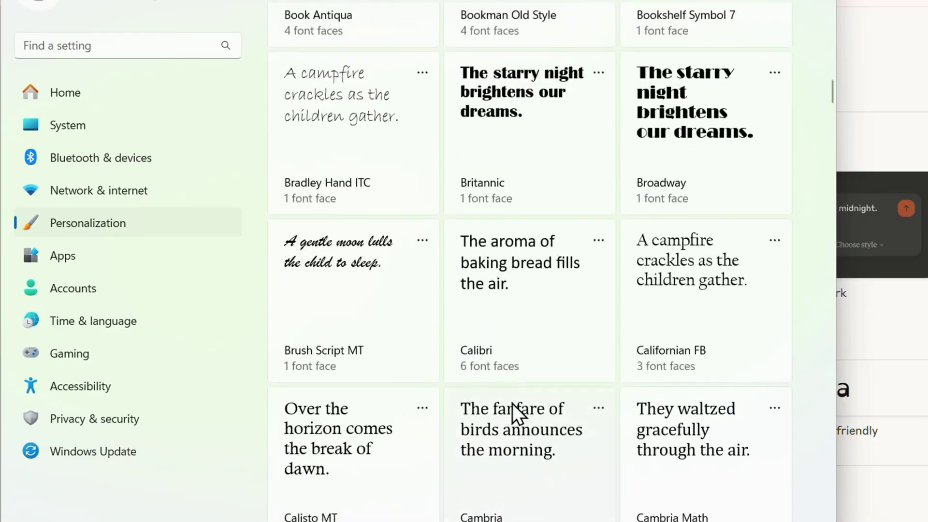
scroll(623, 169, up, 10)
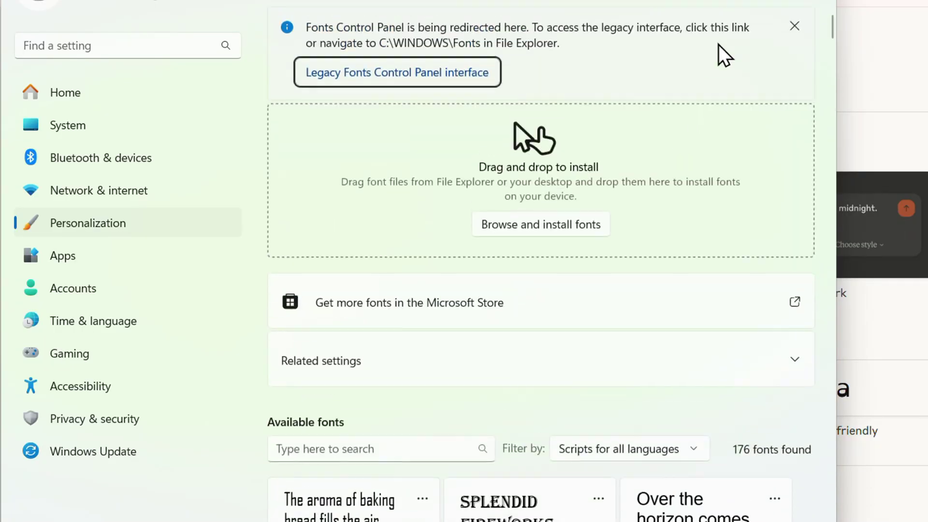
key(alt+F4)
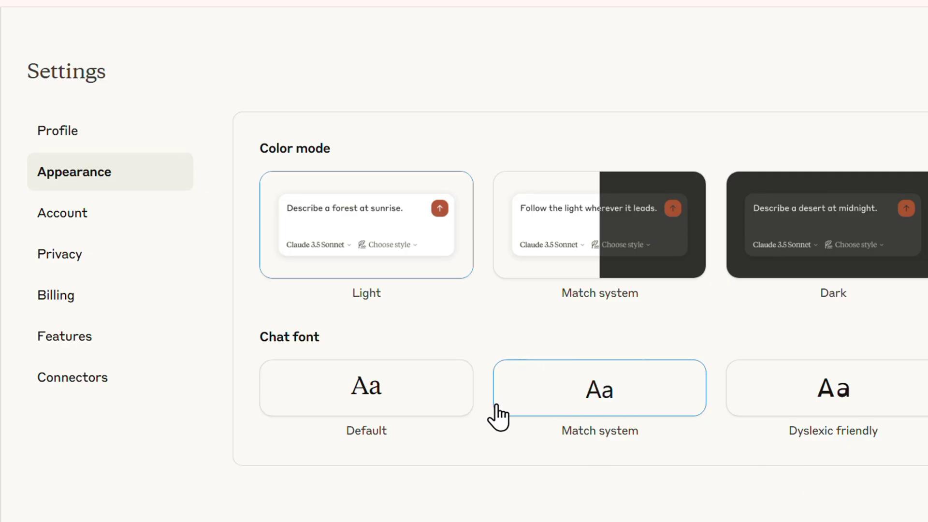
Step: Go to the Account settings, with log-out-of-all-devices and delete-account options
click(55, 214)
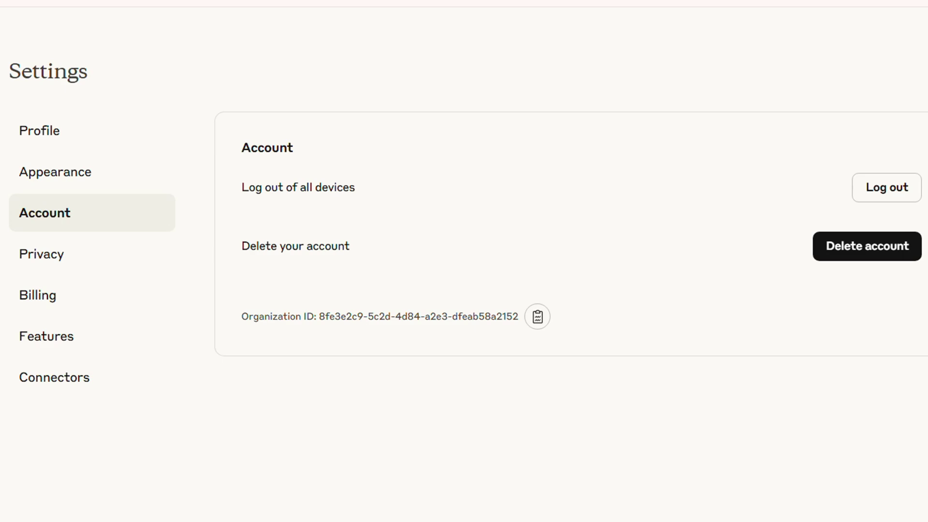
Step: Open the Billing settings, recovering from a Page not found, to review the Free plan
click(21, 302)
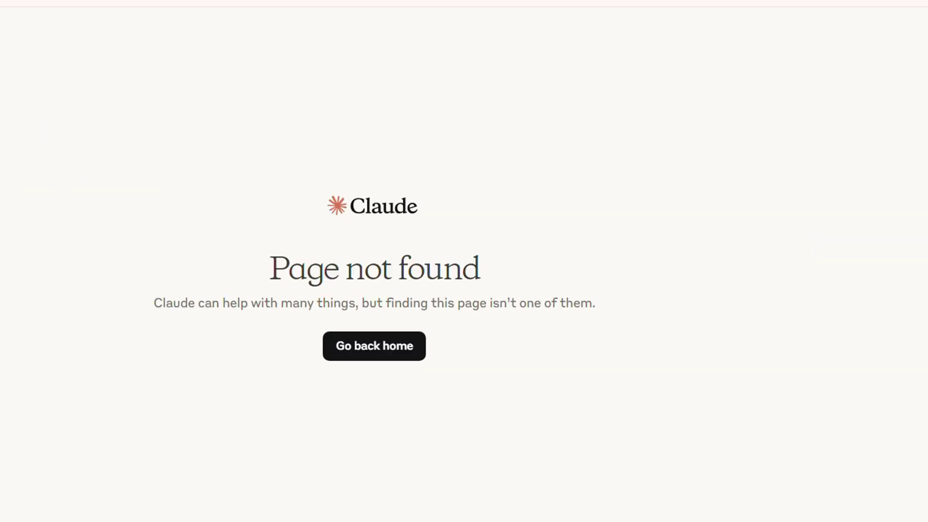
key(alt+Left)
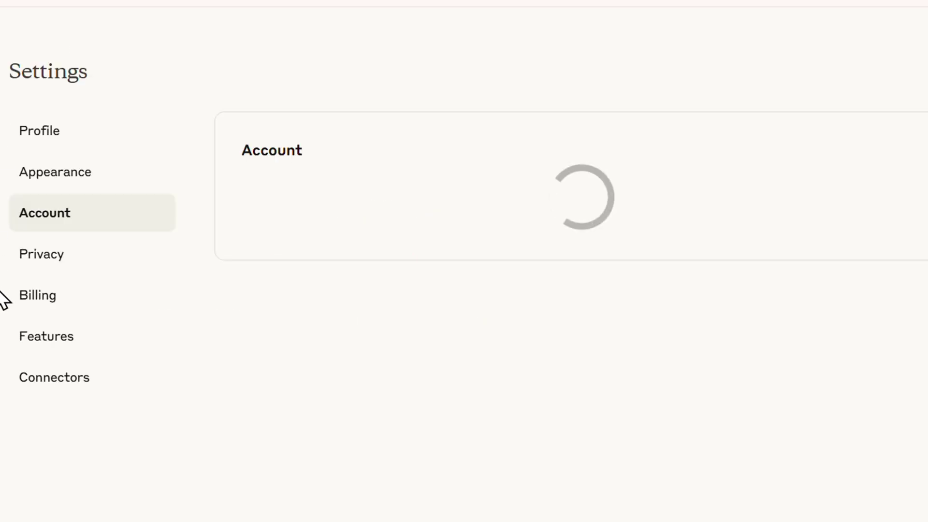
click(48, 317)
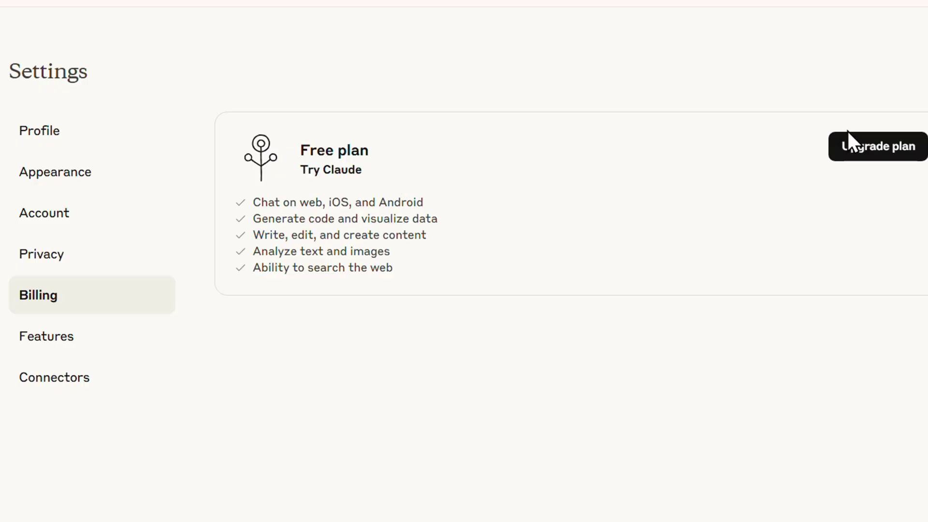
Step: Look over the Features settings, then go to the Connectors settings page
click(57, 345)
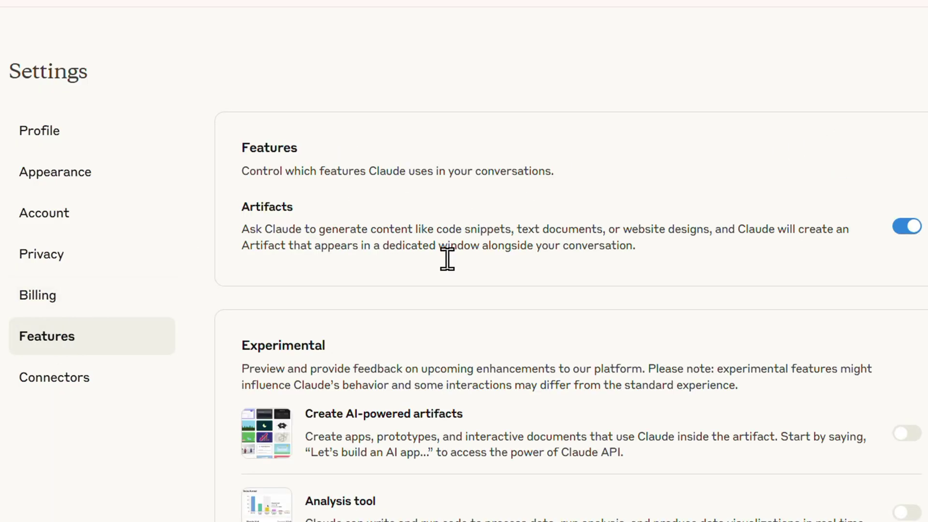
scroll(417, 268, down, 1)
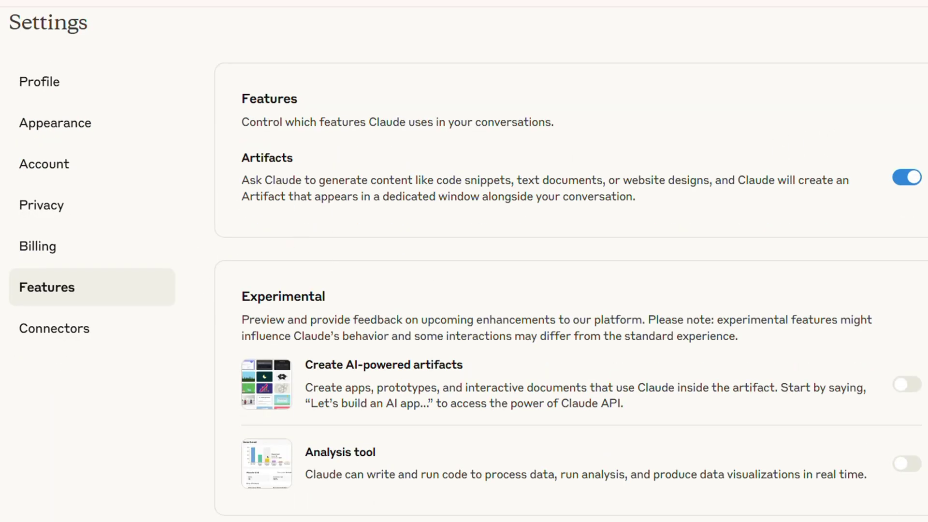
click(54, 332)
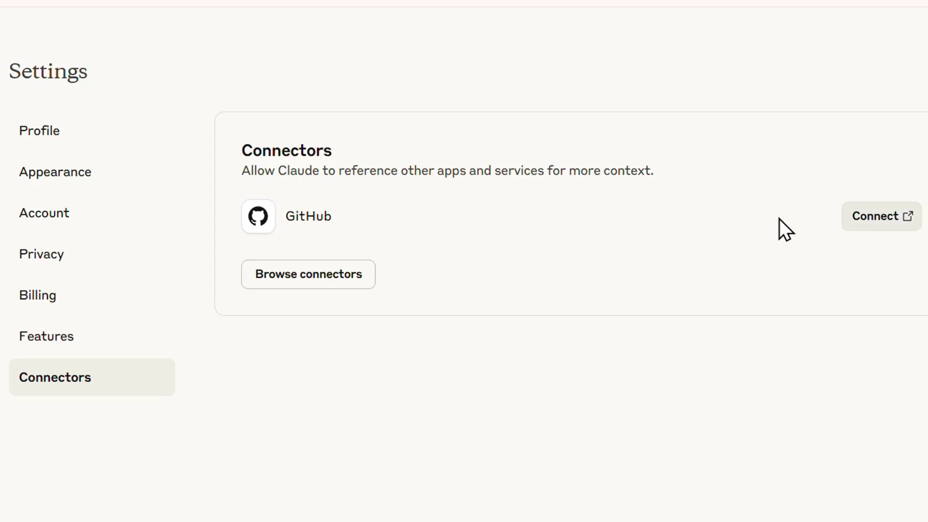
Step: Open the connectors catalogue and look through its desktop extensions
click(321, 285)
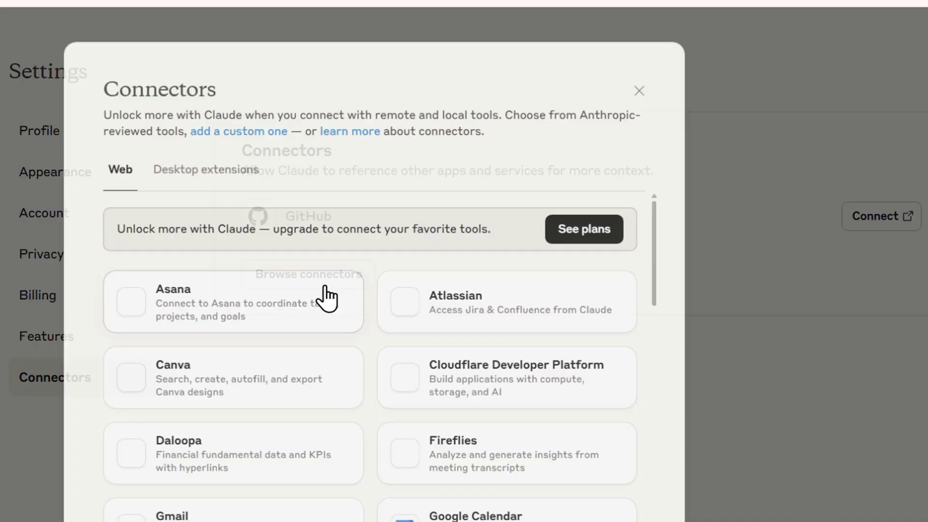
click(224, 170)
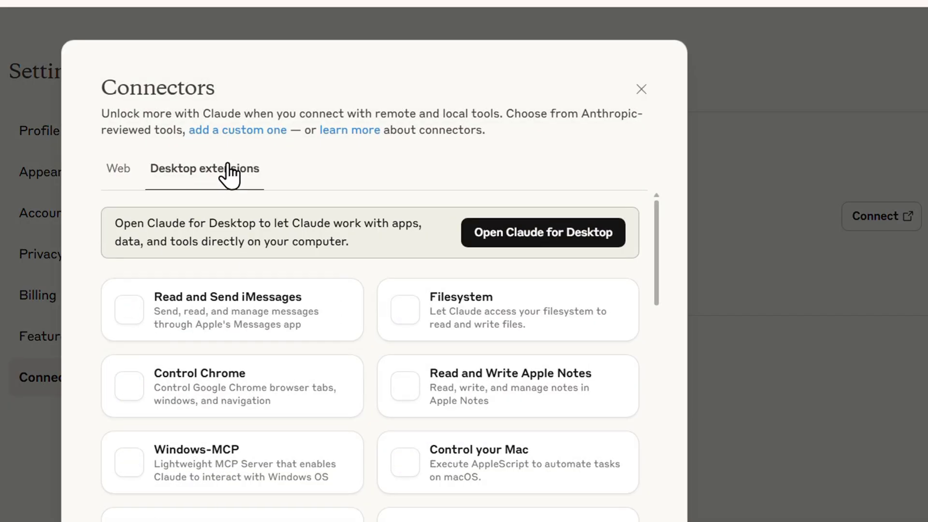
scroll(451, 393, down, 15)
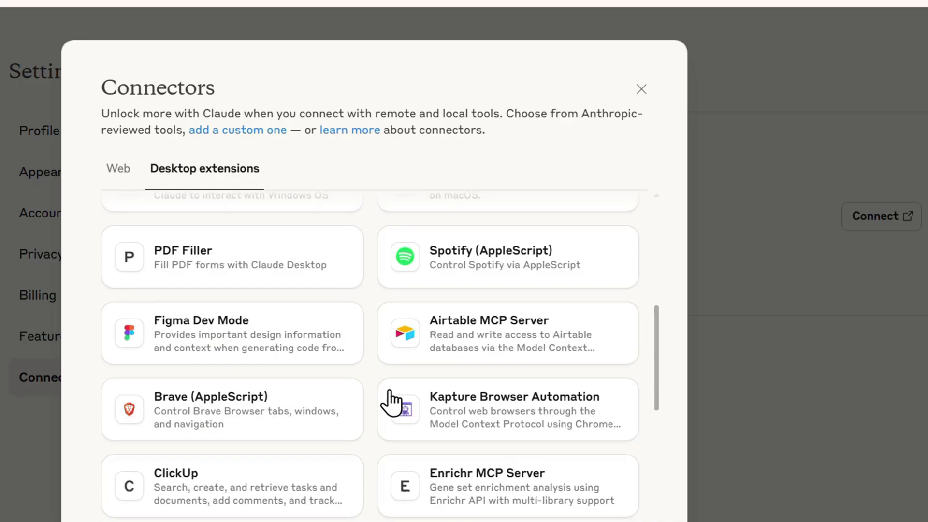
scroll(305, 390, down, 2)
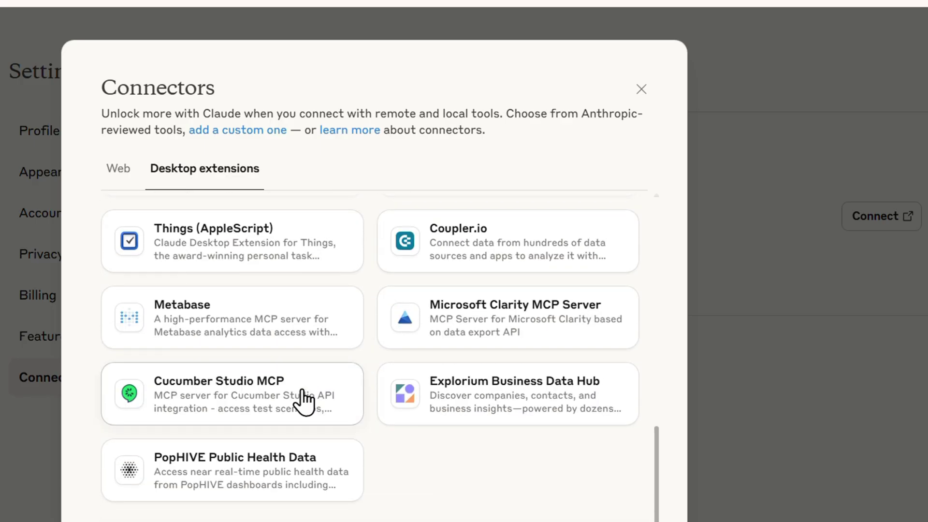
scroll(303, 401, up, 15)
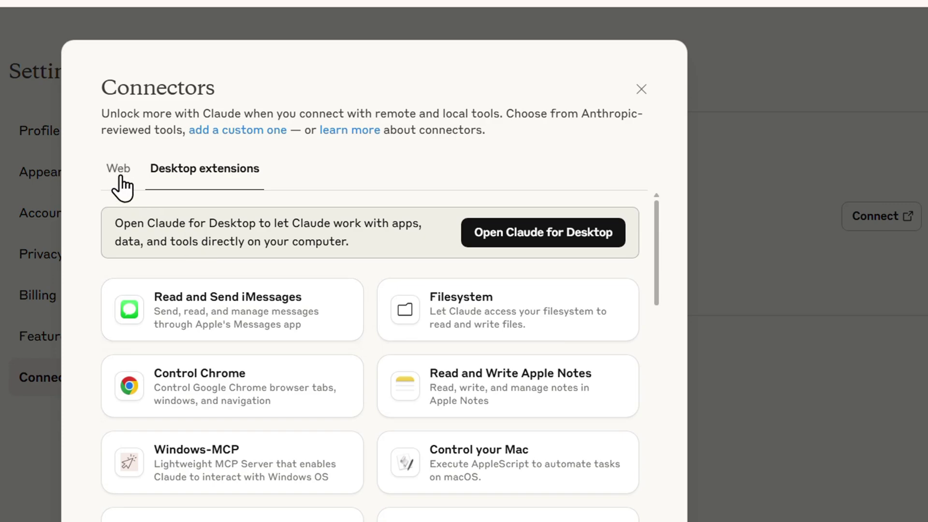
Step: Browse the web connectors list, such as Gmail, Google Drive and HubSpot, then close the catalogue
click(120, 177)
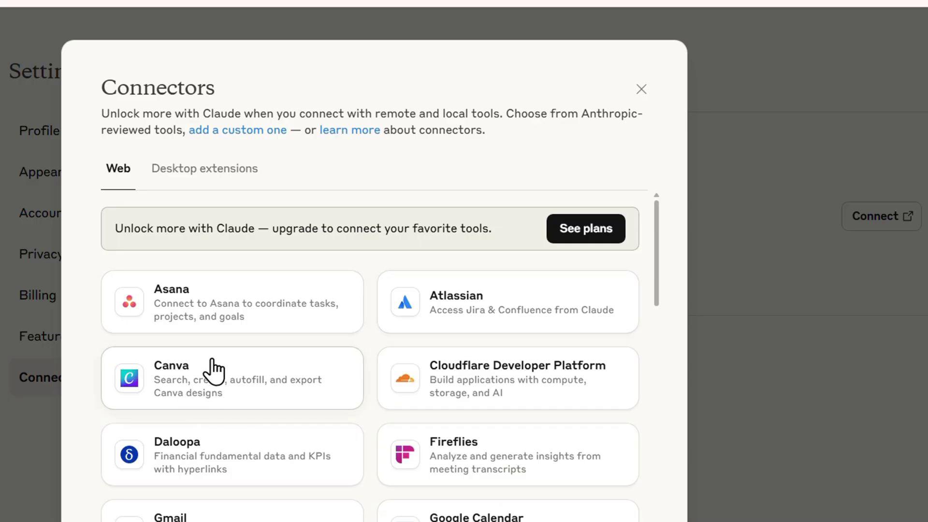
scroll(213, 387, down, 2)
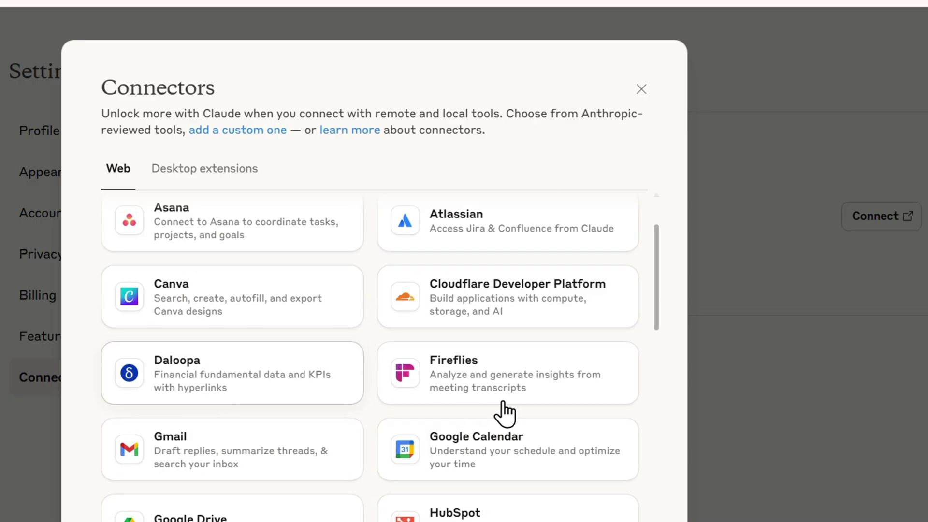
scroll(297, 457, down, 4)
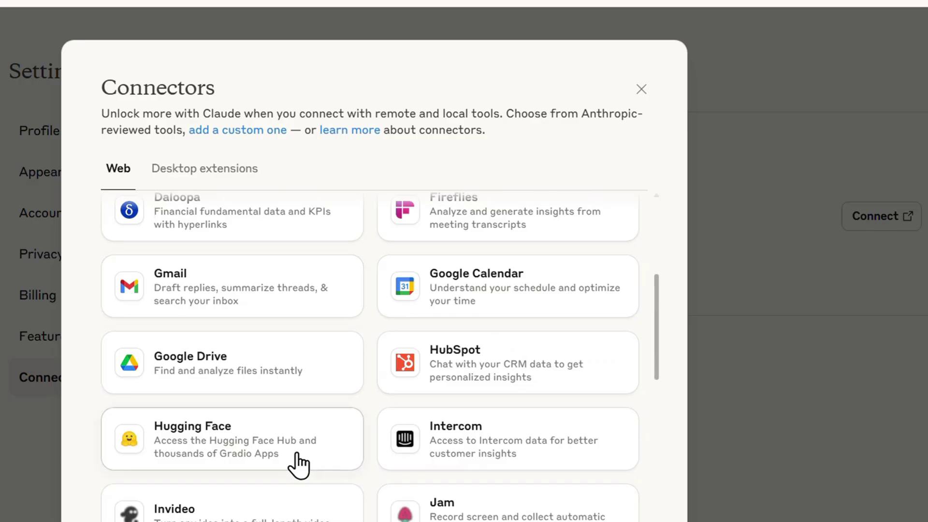
scroll(298, 464, down, 6)
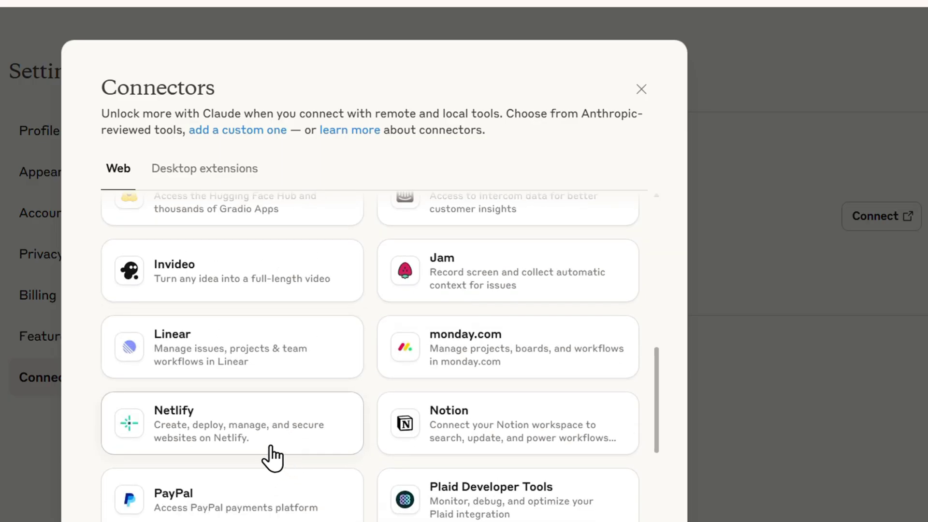
scroll(357, 338, down, 6)
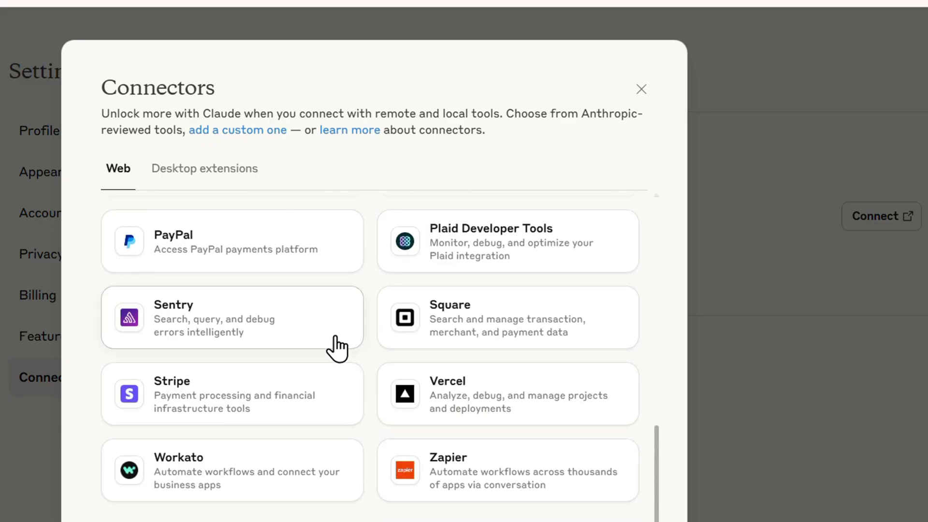
scroll(328, 348, up, 15)
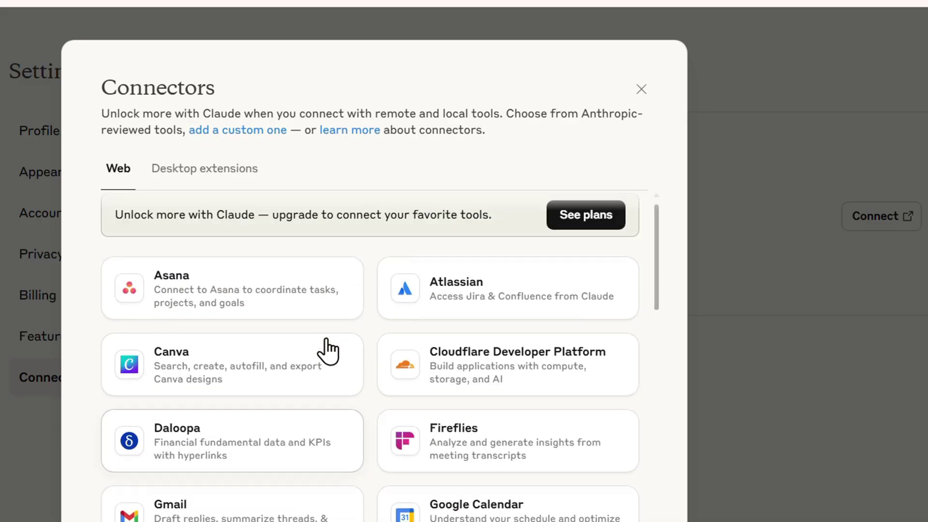
scroll(324, 346, down, 7)
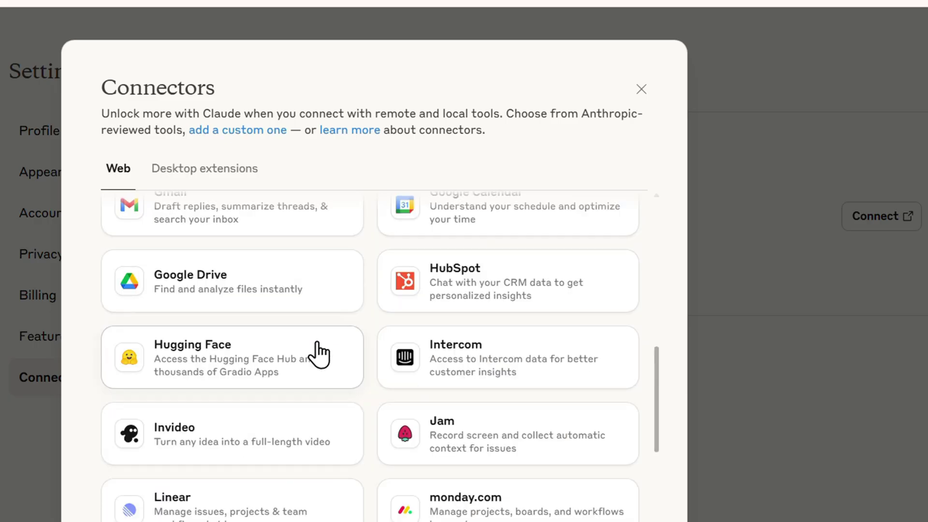
scroll(319, 355, down, 9)
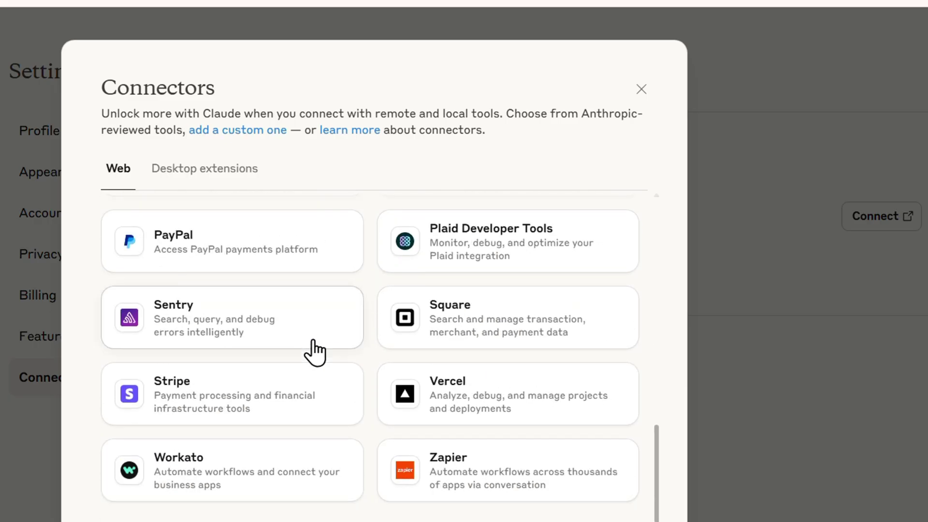
scroll(315, 353, up, 15)
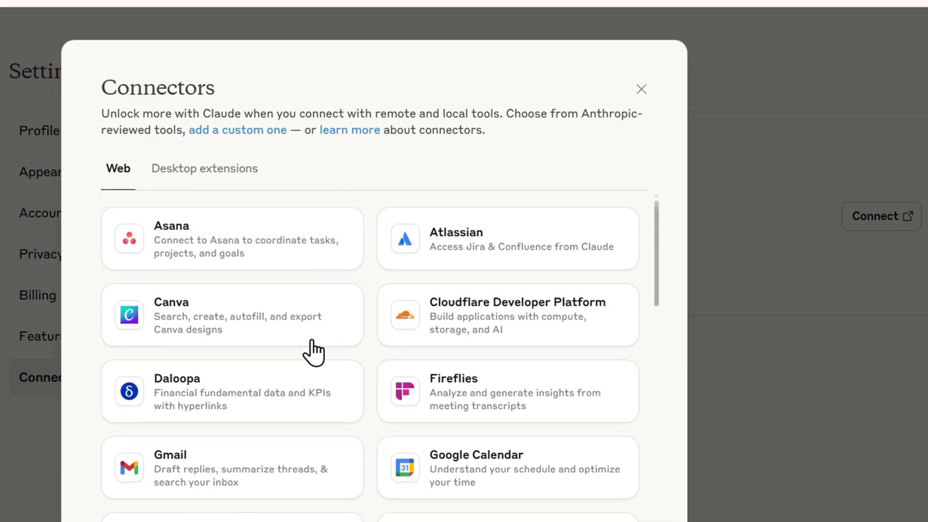
scroll(310, 356, down, 2)
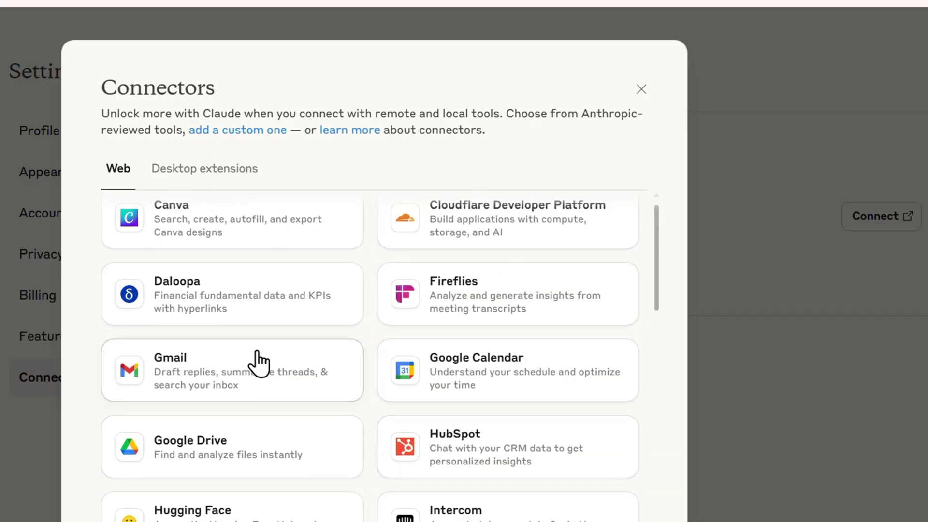
scroll(258, 363, up, 3)
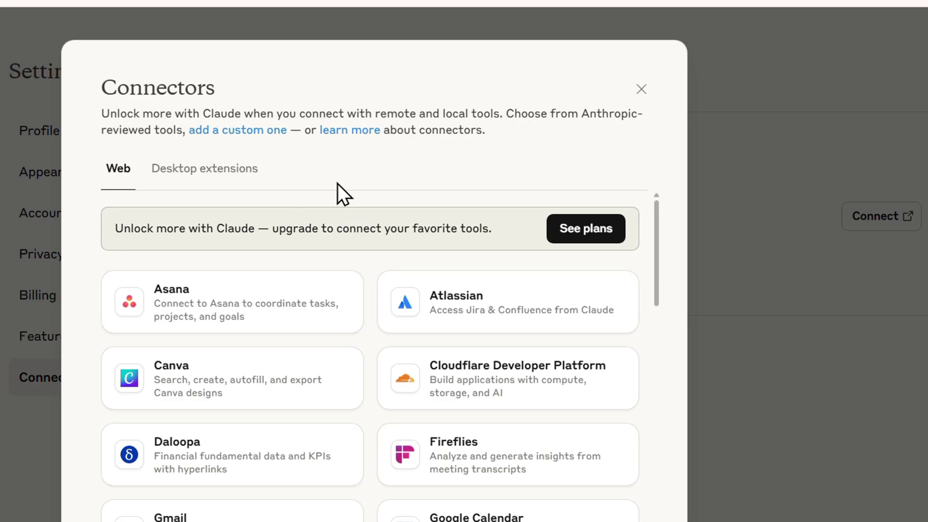
click(641, 89)
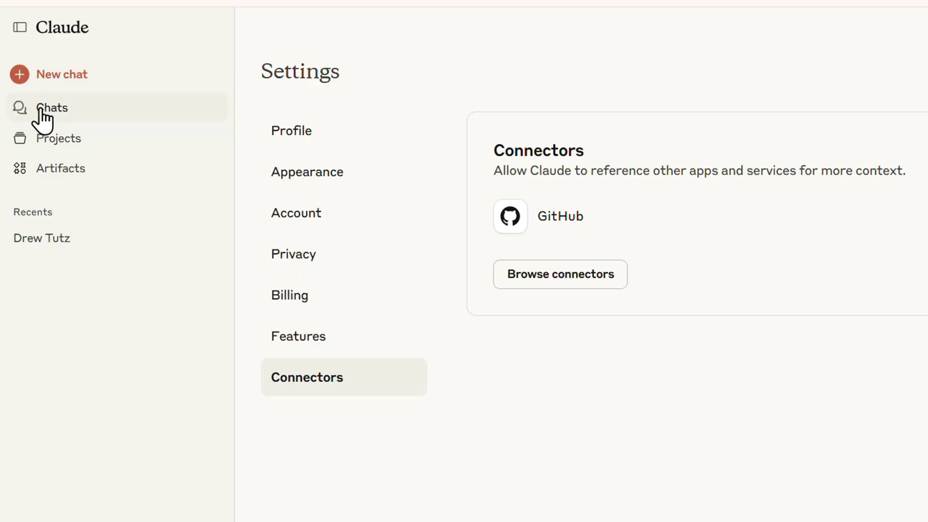
Step: Start a new empty chat, dismiss the model list, and go to the Artifacts gallery
click(40, 111)
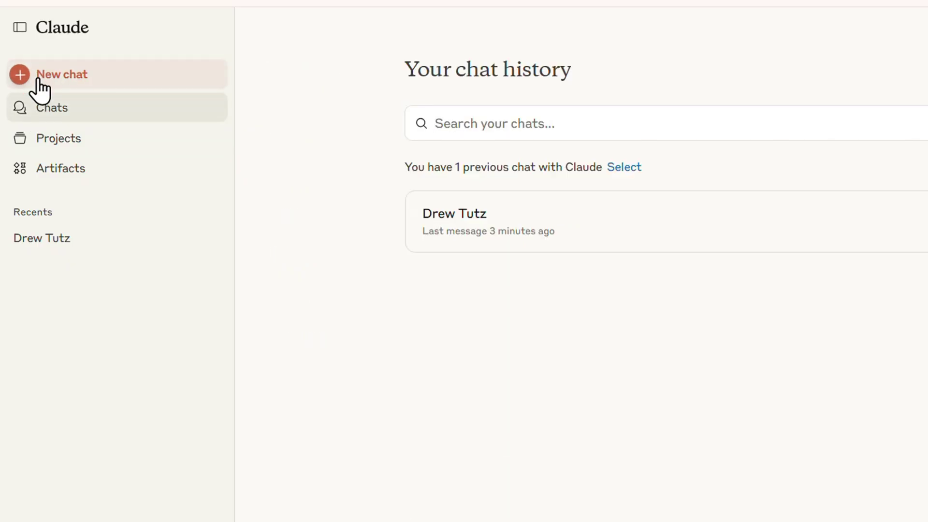
click(32, 83)
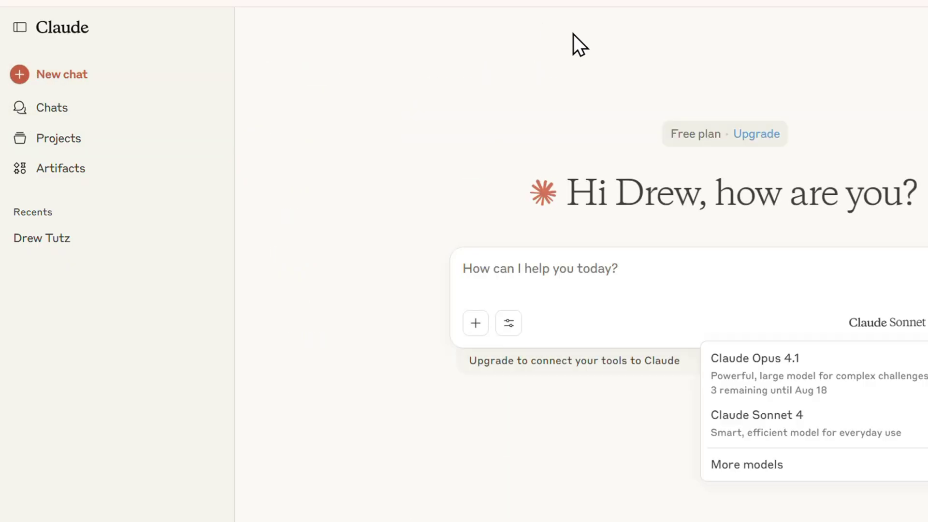
click(587, 103)
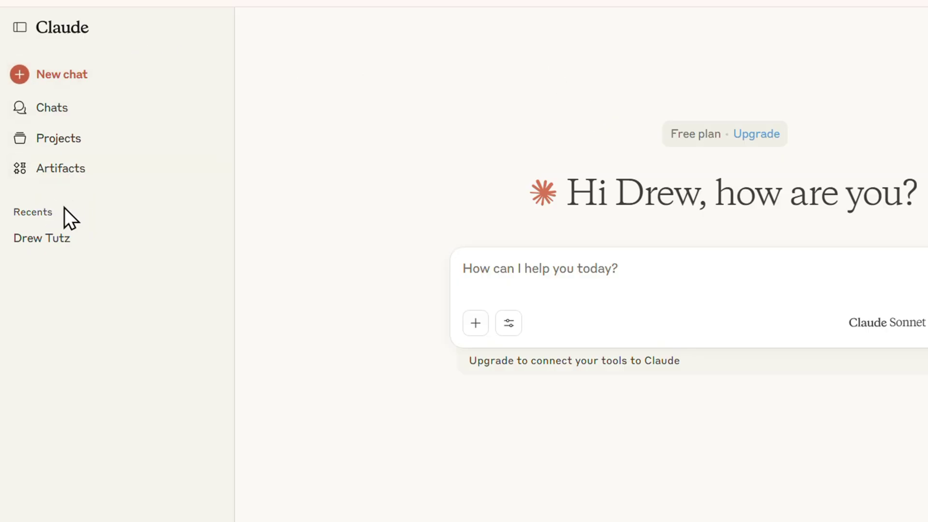
click(67, 171)
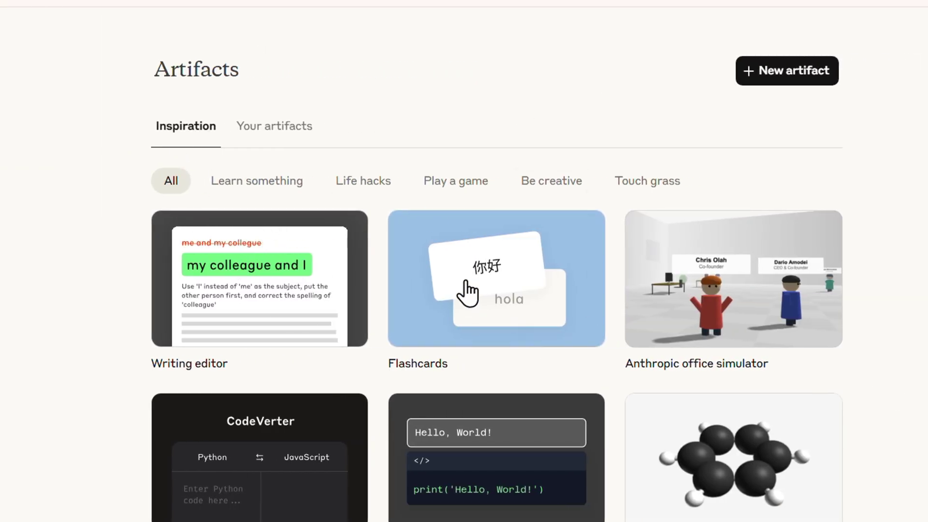
Step: Filter Artifacts by Learn something, Life hacks, Be creative and Touch grass, ending on Play a game
click(288, 193)
click(369, 198)
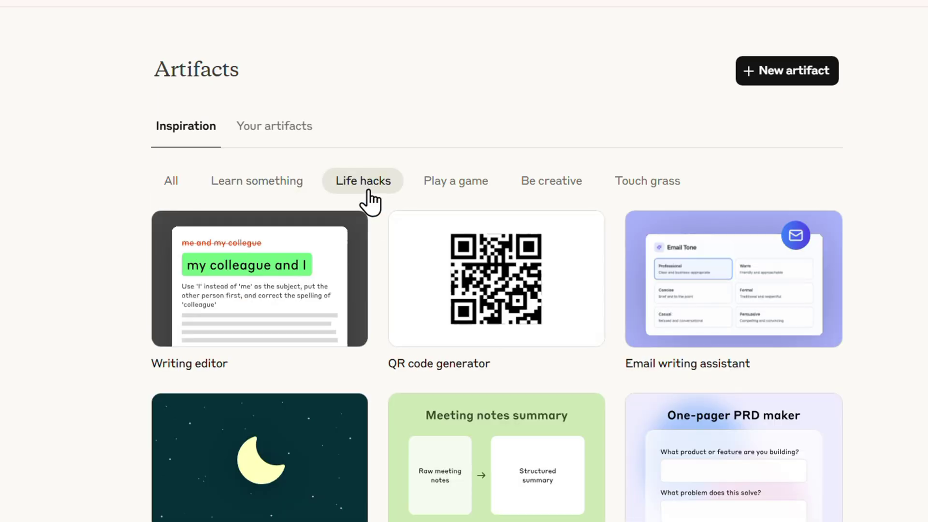
click(450, 189)
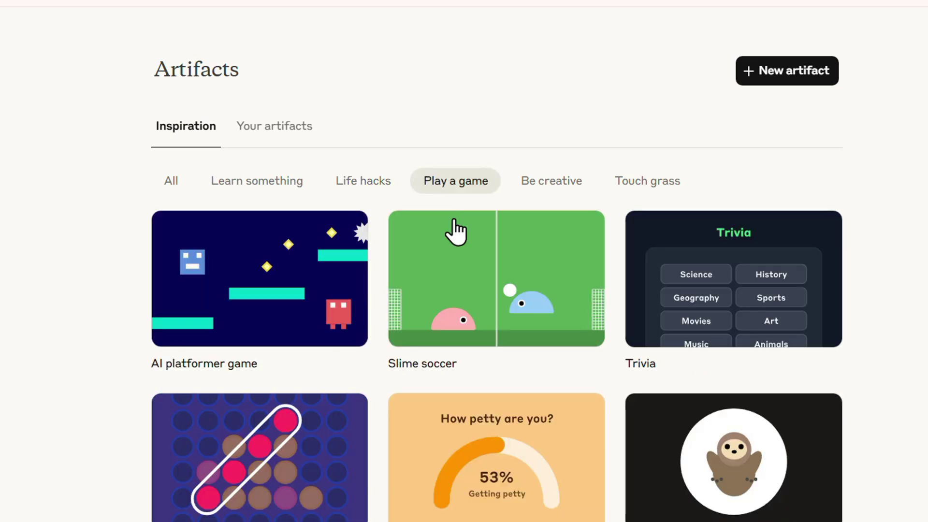
click(564, 184)
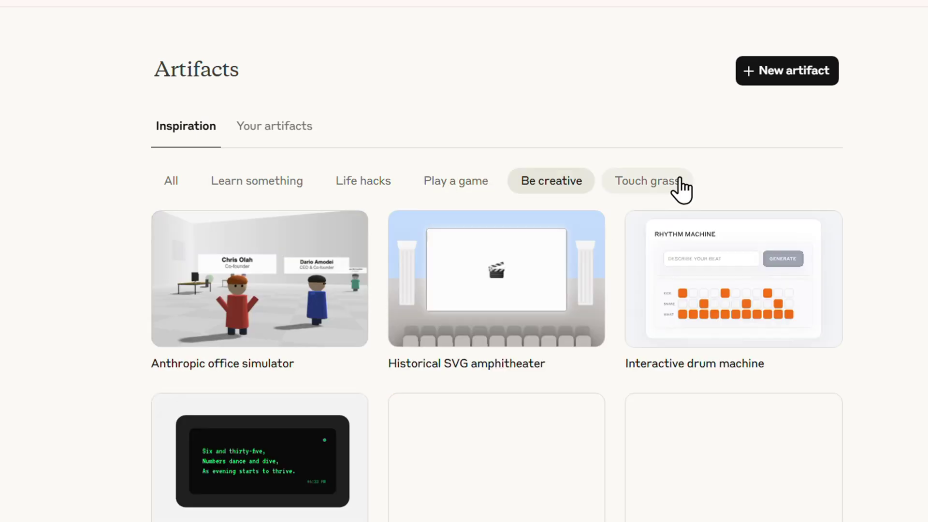
click(651, 186)
click(457, 189)
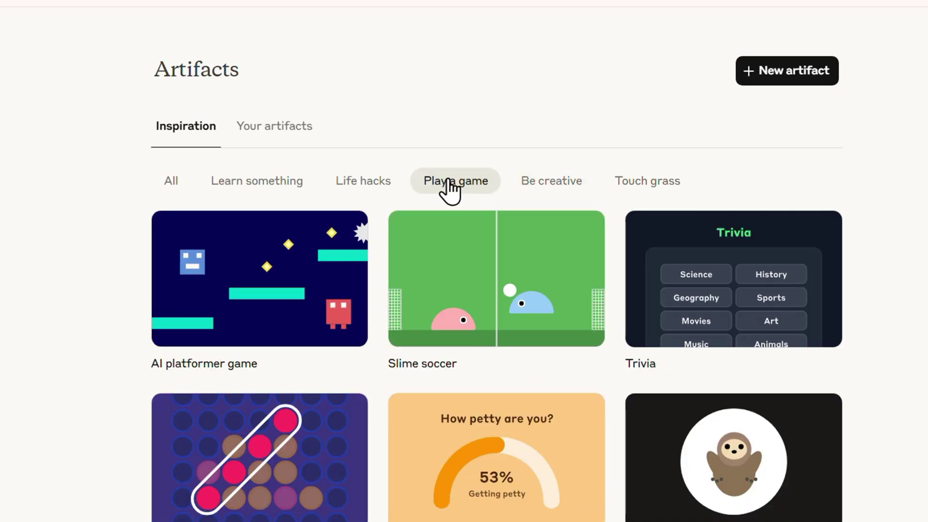
scroll(269, 333, down, 3)
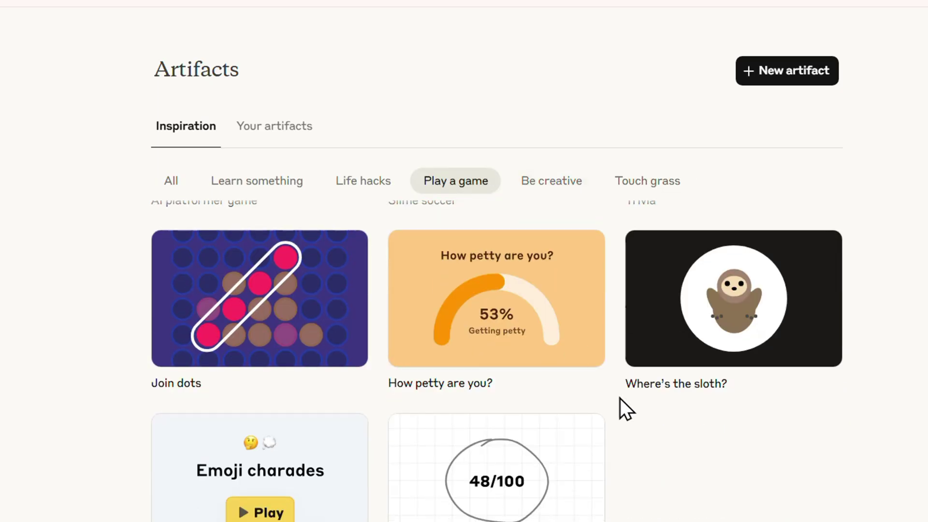
scroll(620, 401, up, 3)
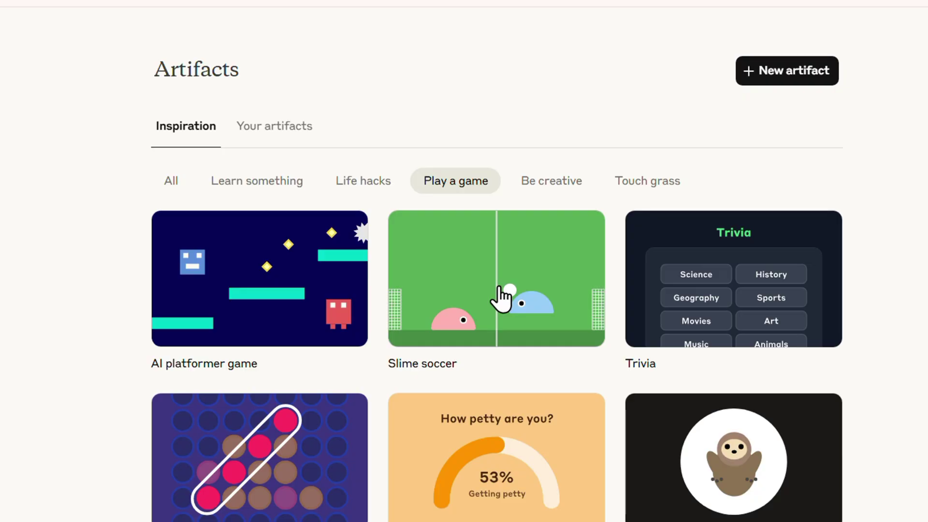
Step: Open the Slime soccer artifact and start a 1 Minute single-player match
click(501, 299)
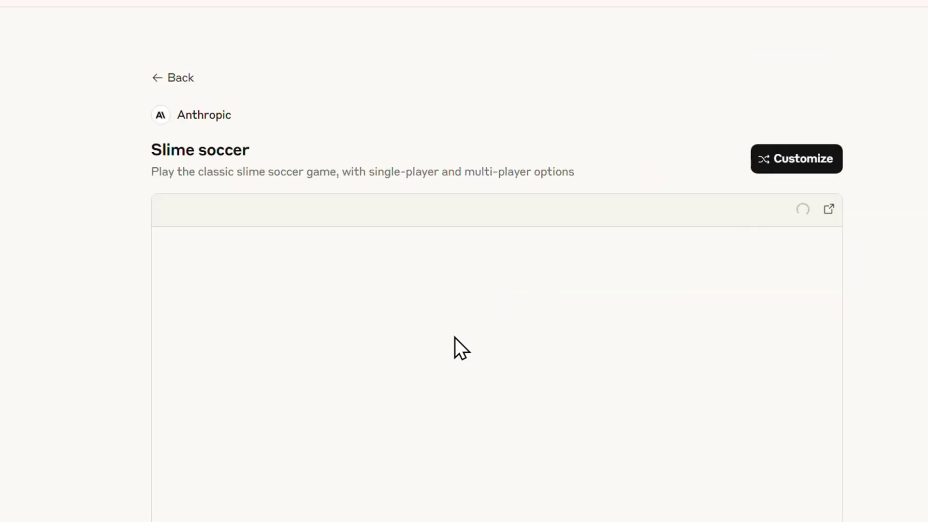
scroll(453, 310, down, 1)
click(455, 423)
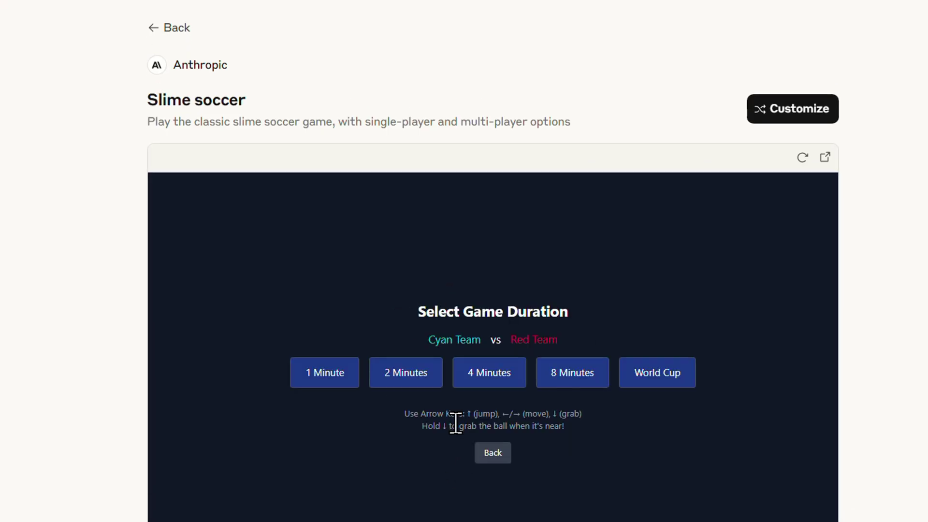
click(323, 372)
Step: Play the match with the cyan slime using the D and W keys
scroll(627, 298, down, 3)
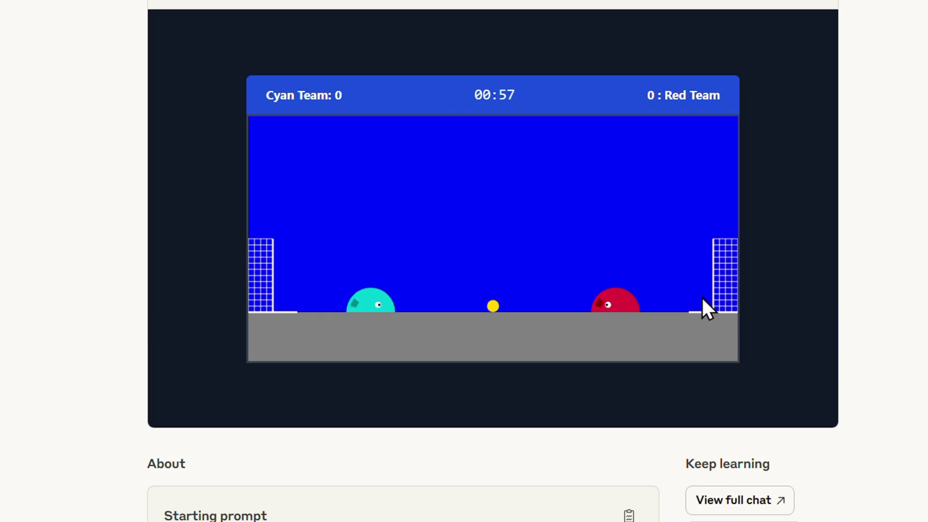
key(d)
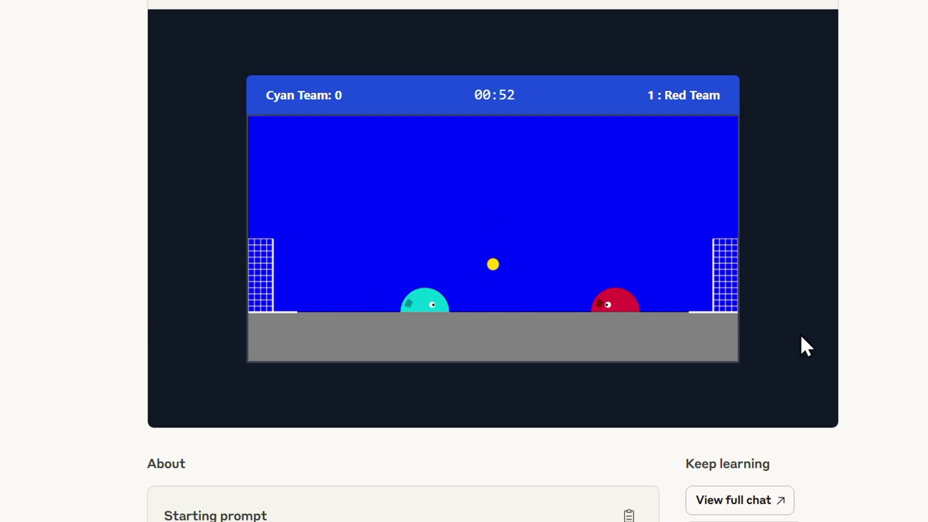
key(w)
key(d)
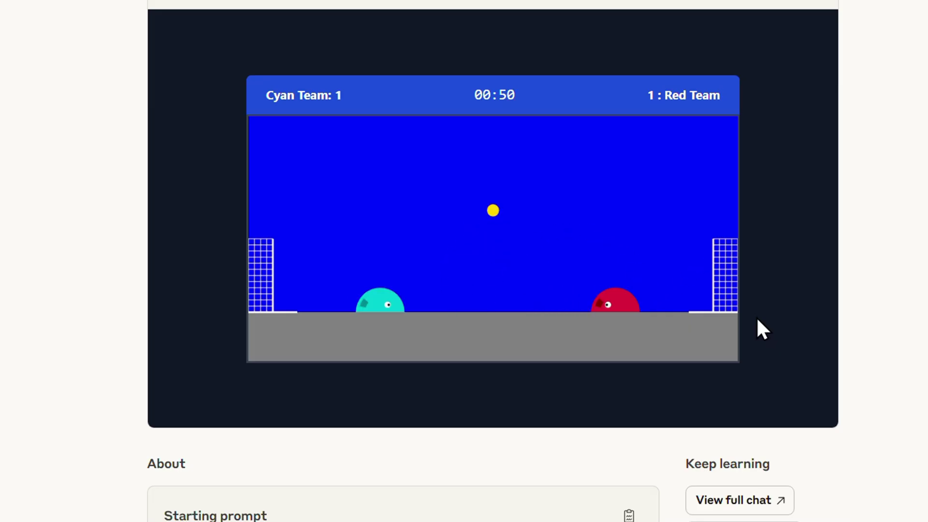